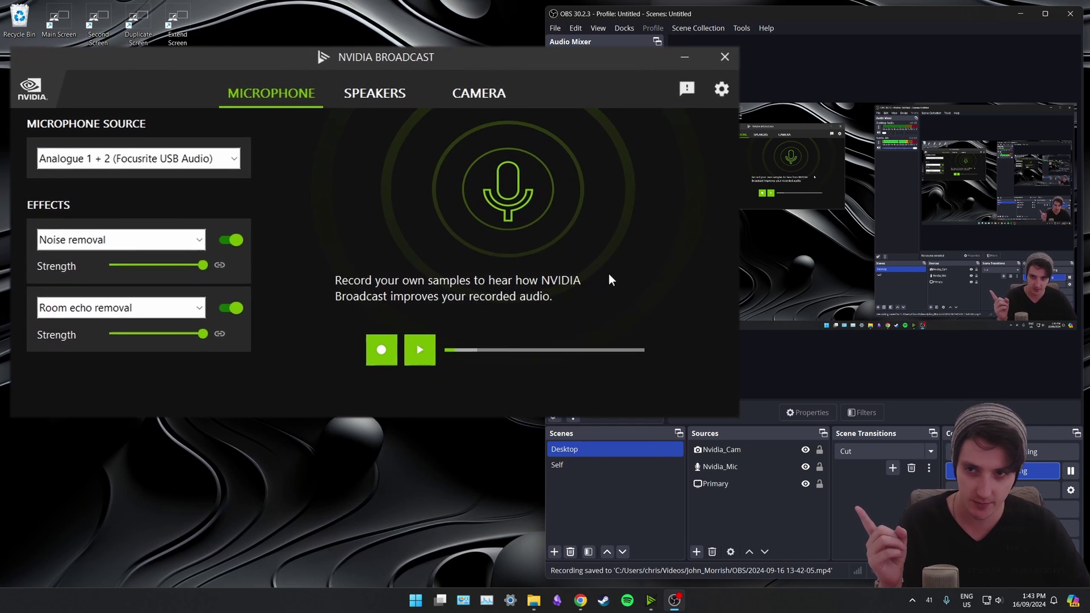
Review the available microphone sources and keep Analogue 1 + 2 (Focusrite USB Audio) as the source.
click(274, 178)
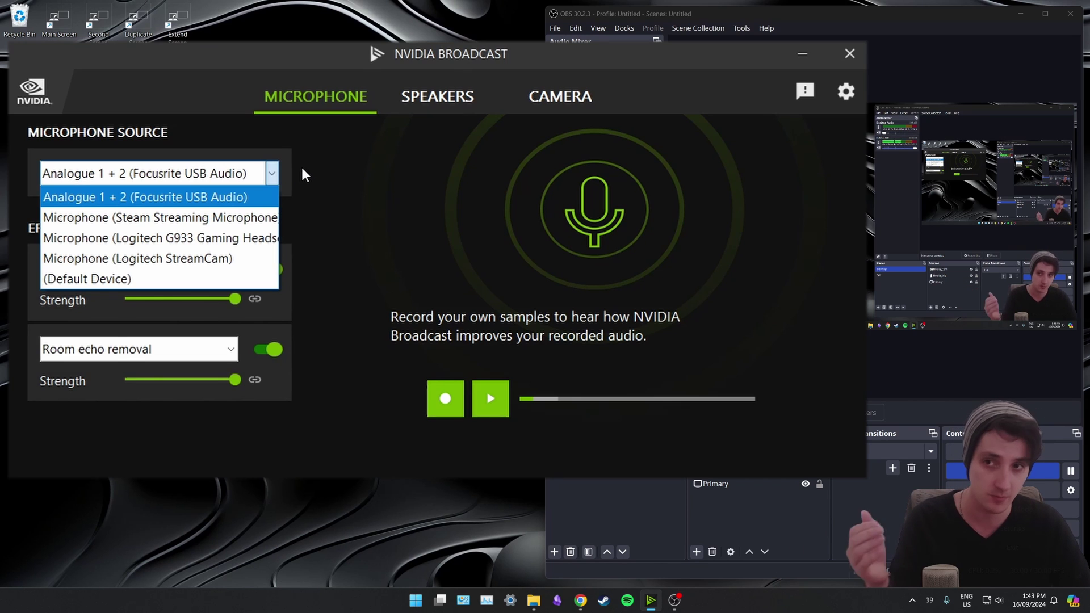
click(278, 177)
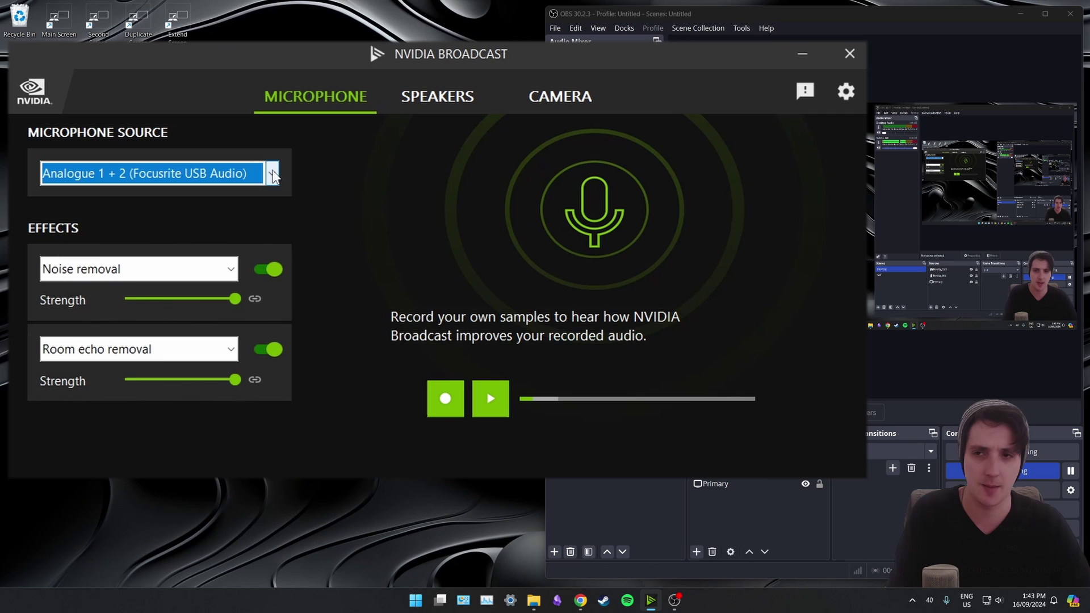
click(273, 176)
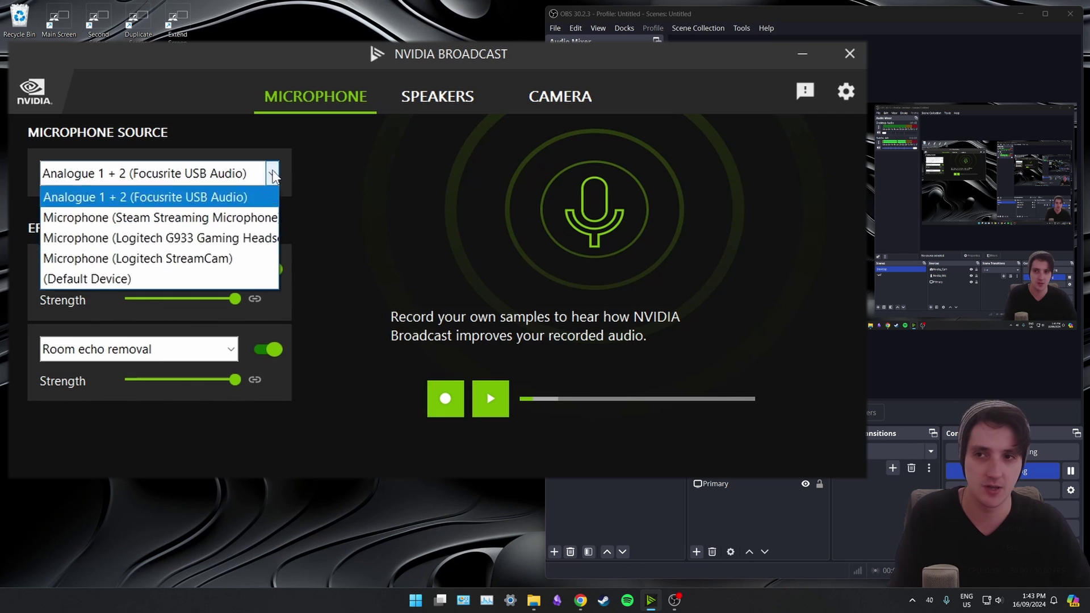
click(324, 169)
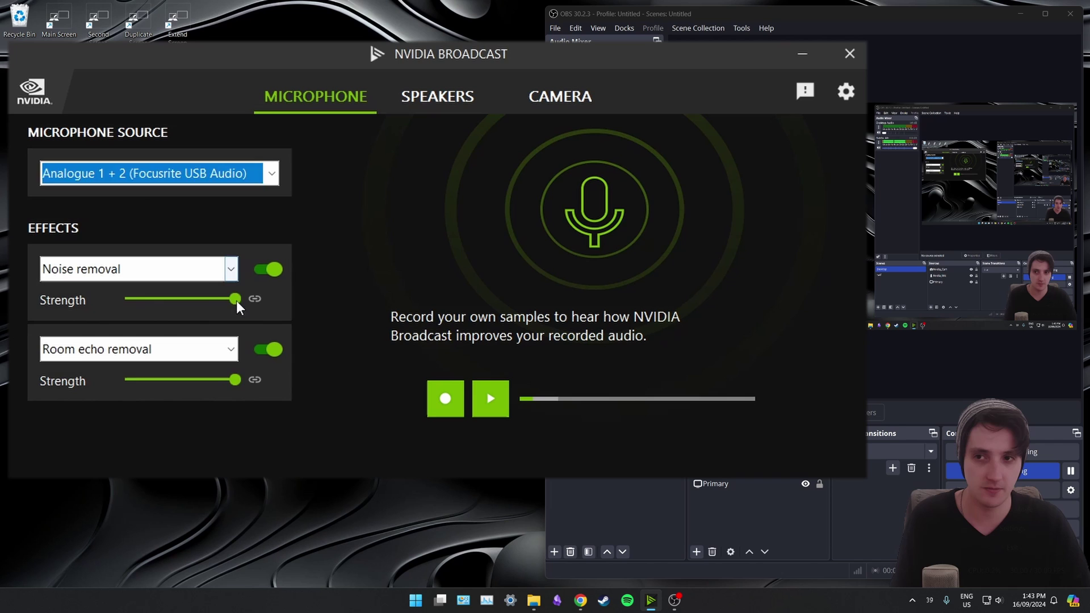
Lower the strength of the linked microphone noise and echo removal effects to minimum, and return it to maximum.
drag(236, 301, 107, 299)
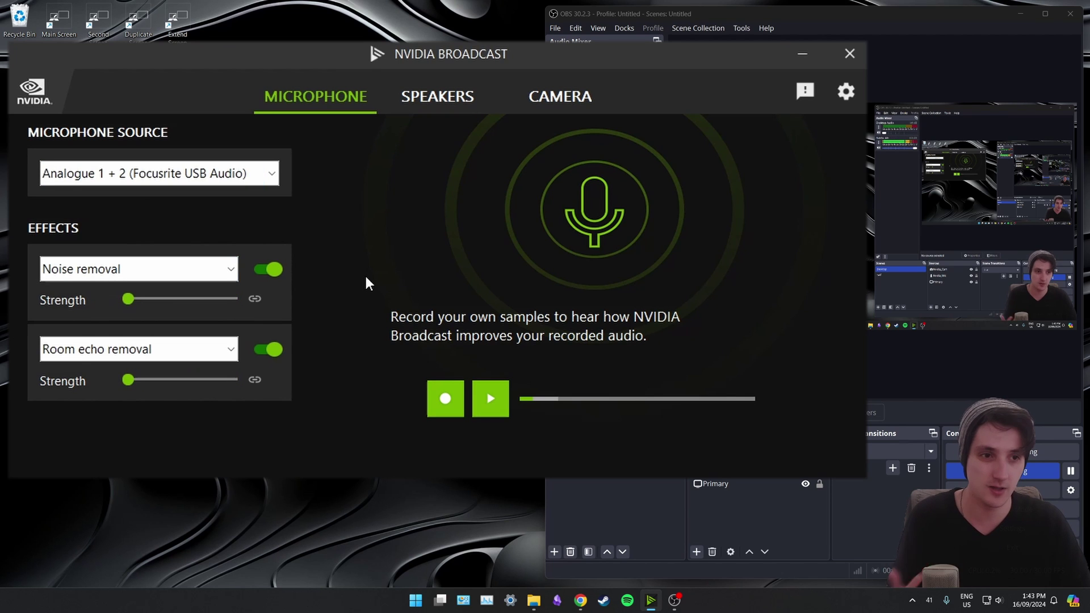
drag(129, 299, 266, 298)
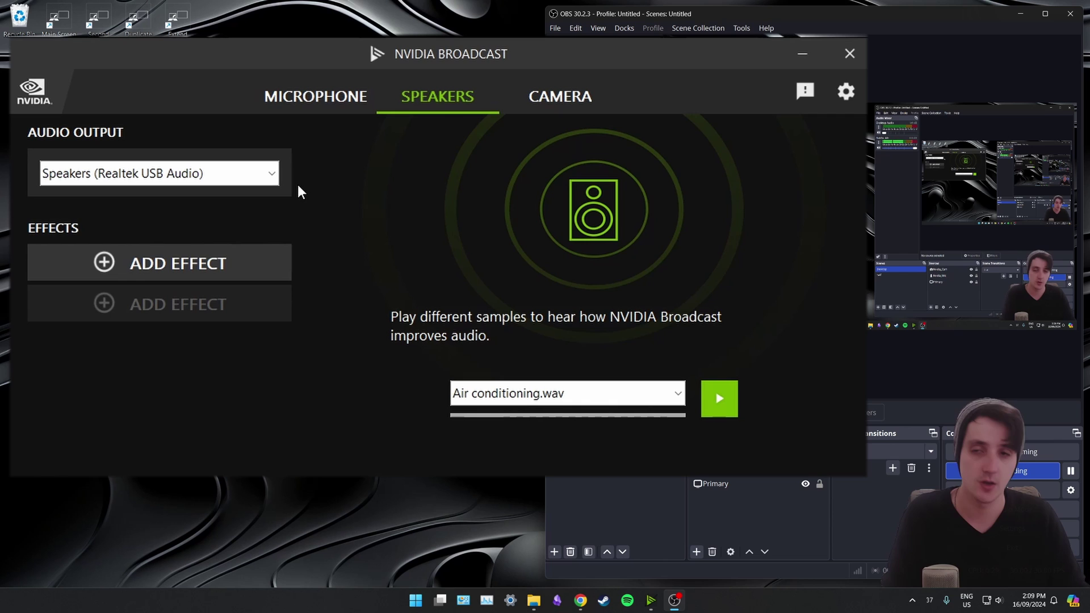
Add a Noise removal effect to the Speakers (Realtek USB Audio) output and open its effect choices.
click(253, 266)
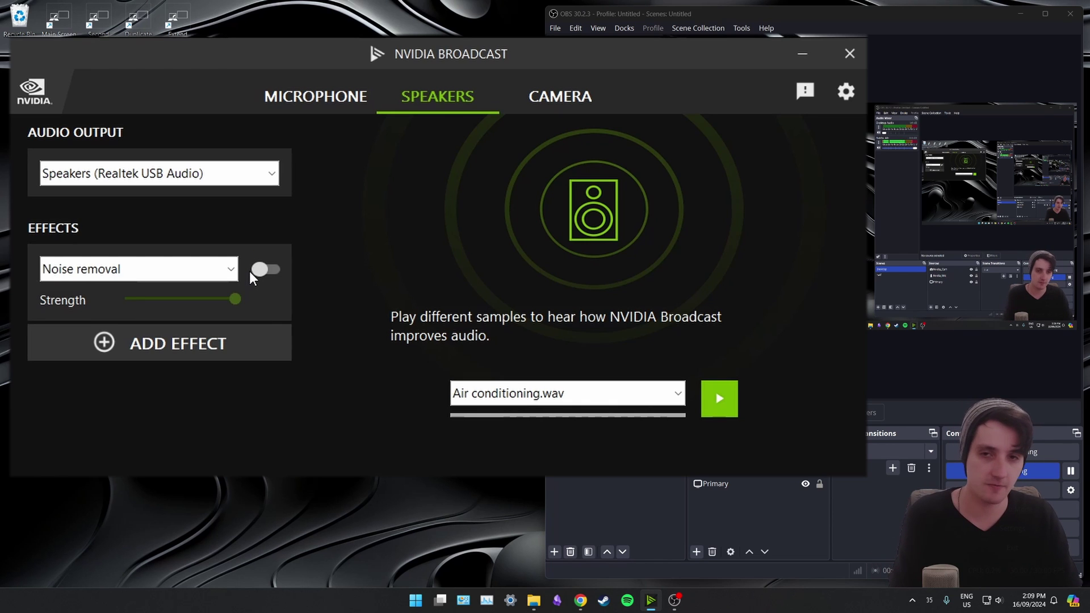
click(234, 272)
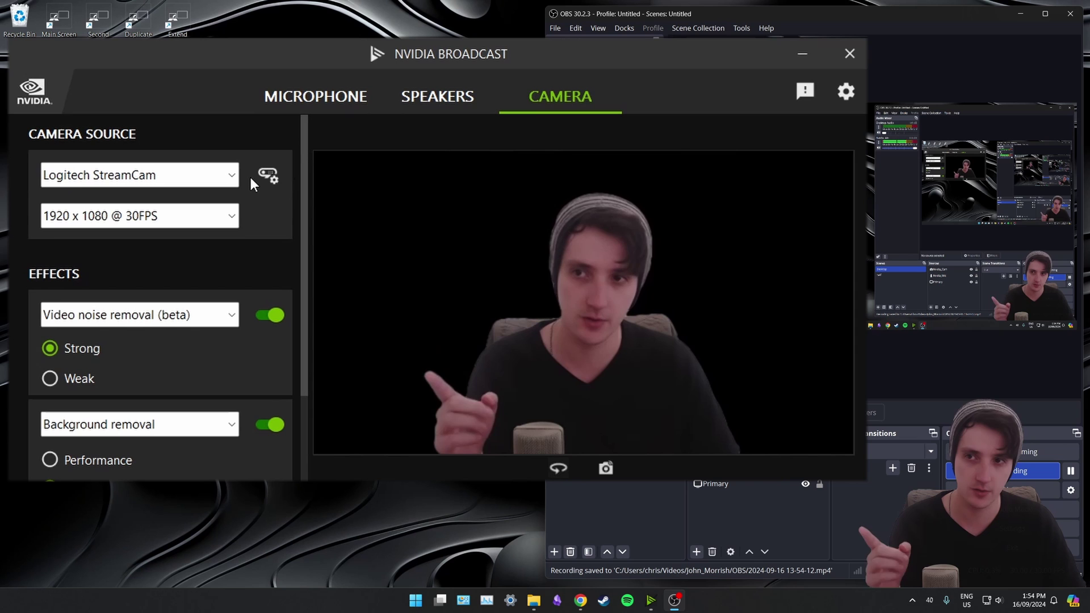
Examine the Logitech StreamCam's image properties and the available camera source and resolution options.
click(232, 176)
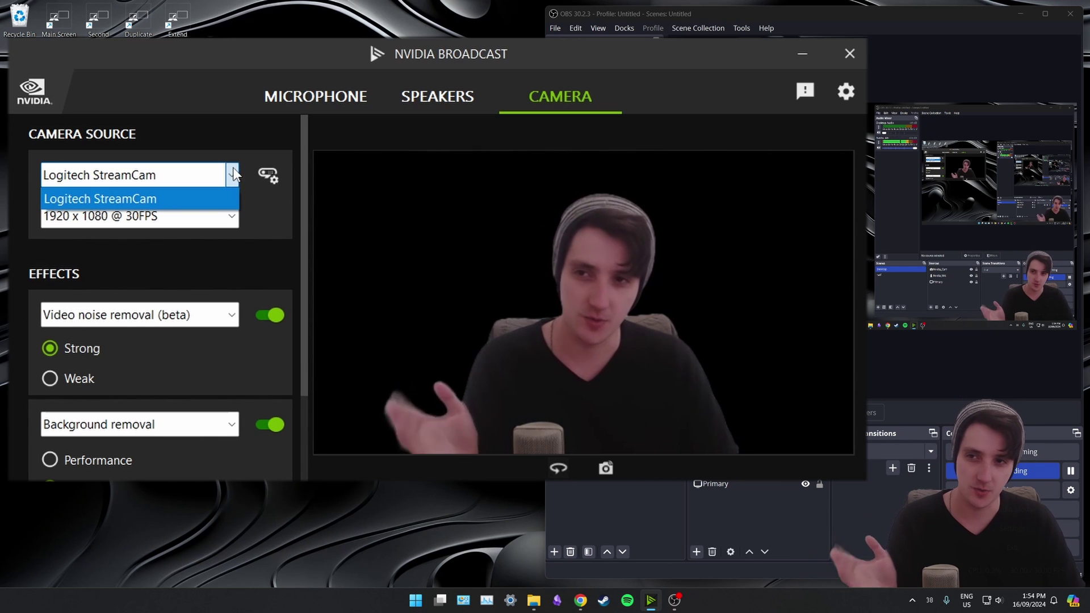
click(233, 175)
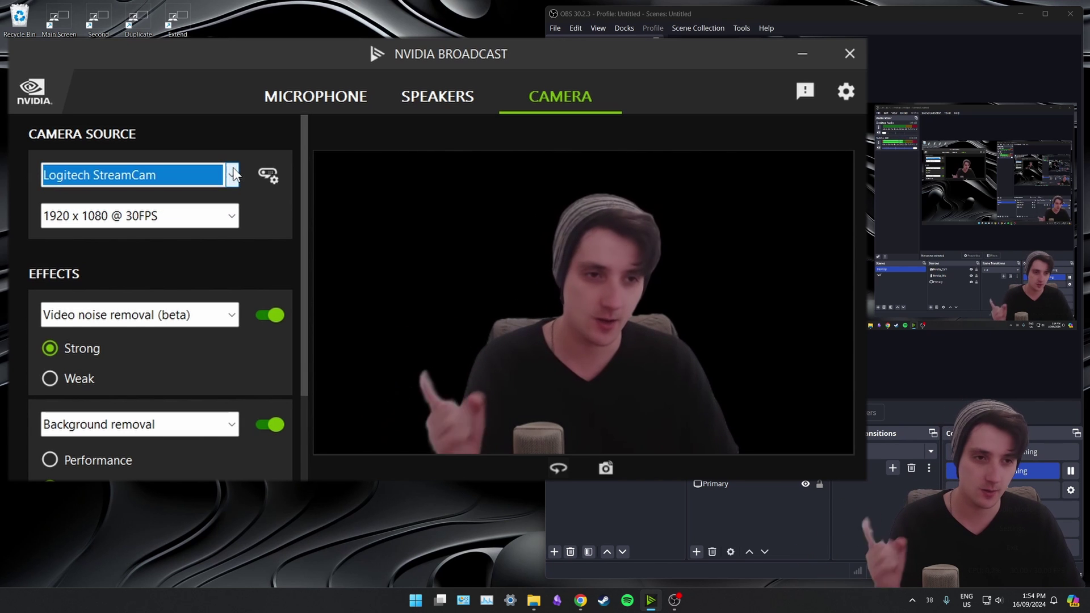
click(275, 182)
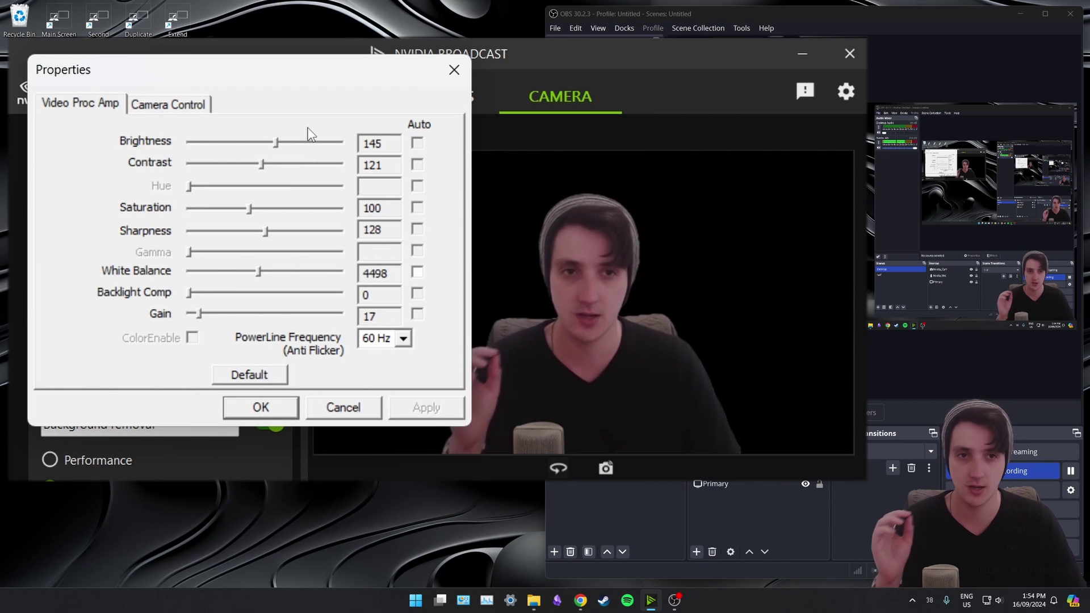
click(454, 70)
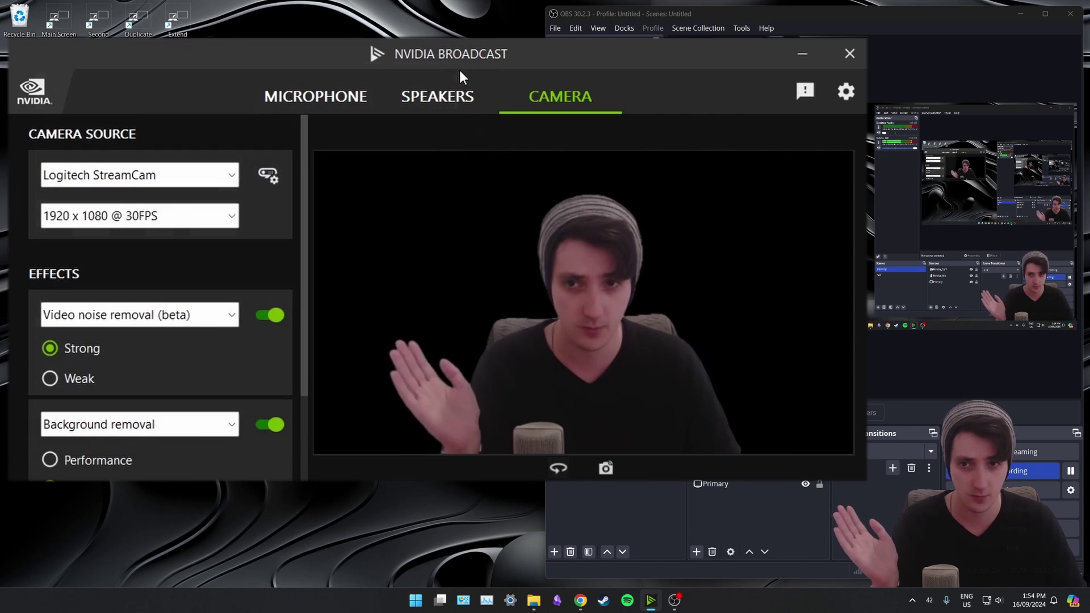
click(232, 219)
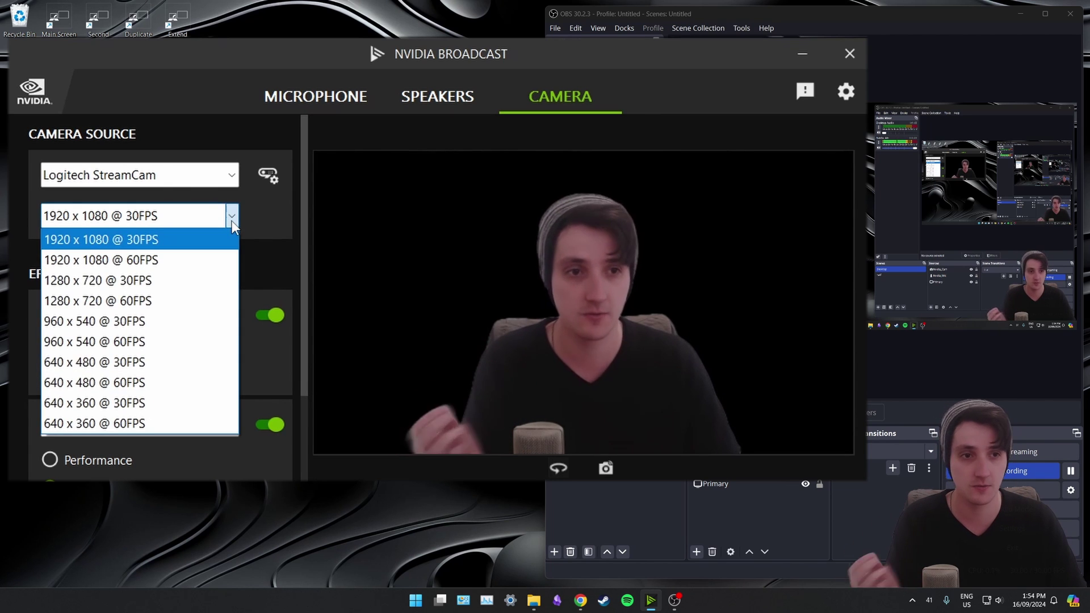
click(231, 221)
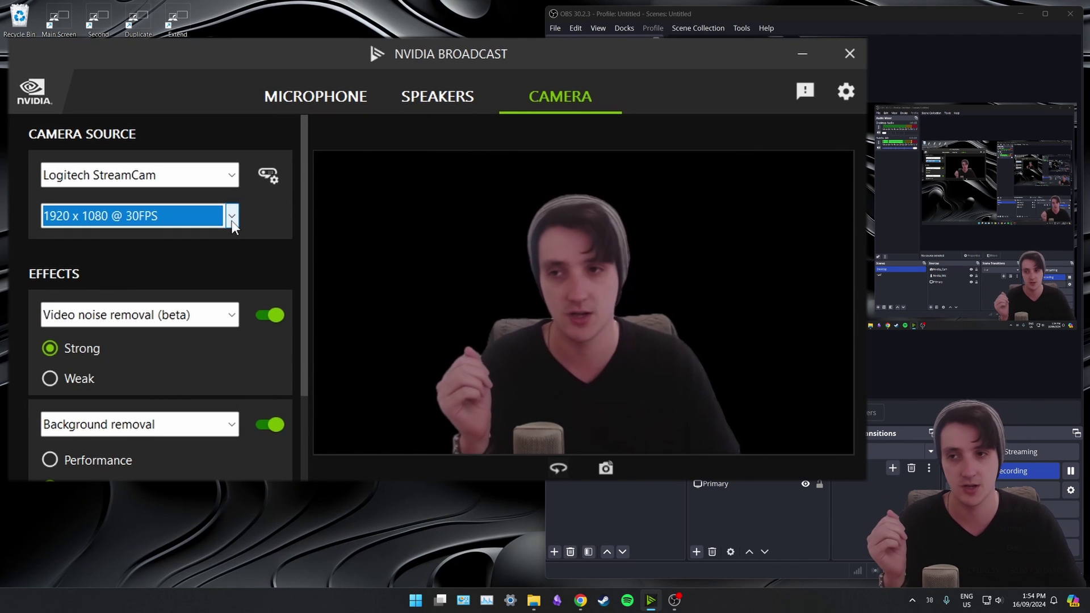
Turn the camera's Background removal effect off to compare the picture, and turn it back on.
drag(304, 252, 320, 329)
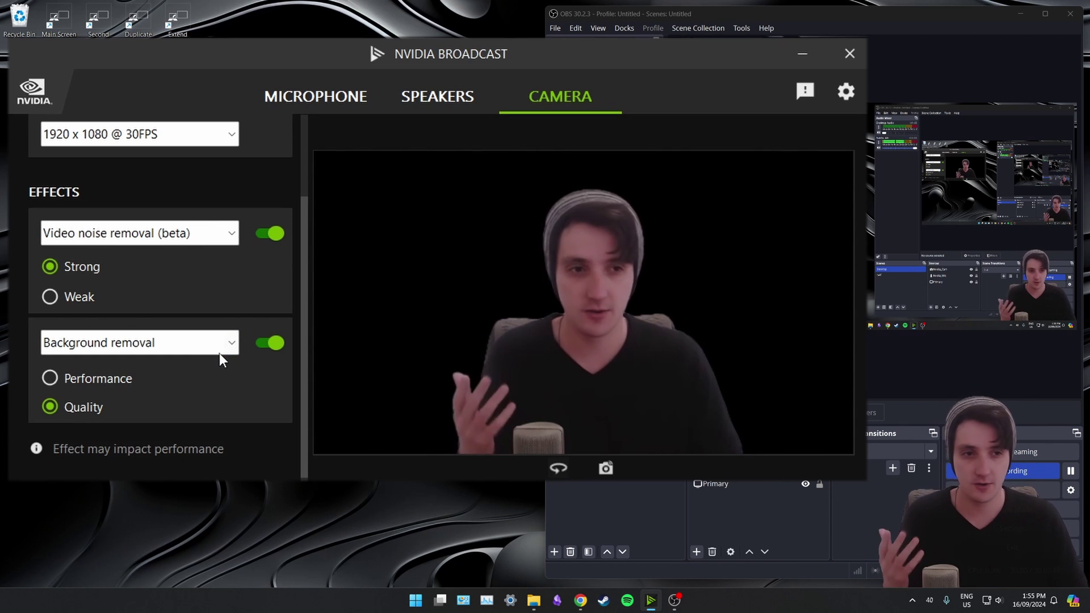
click(269, 342)
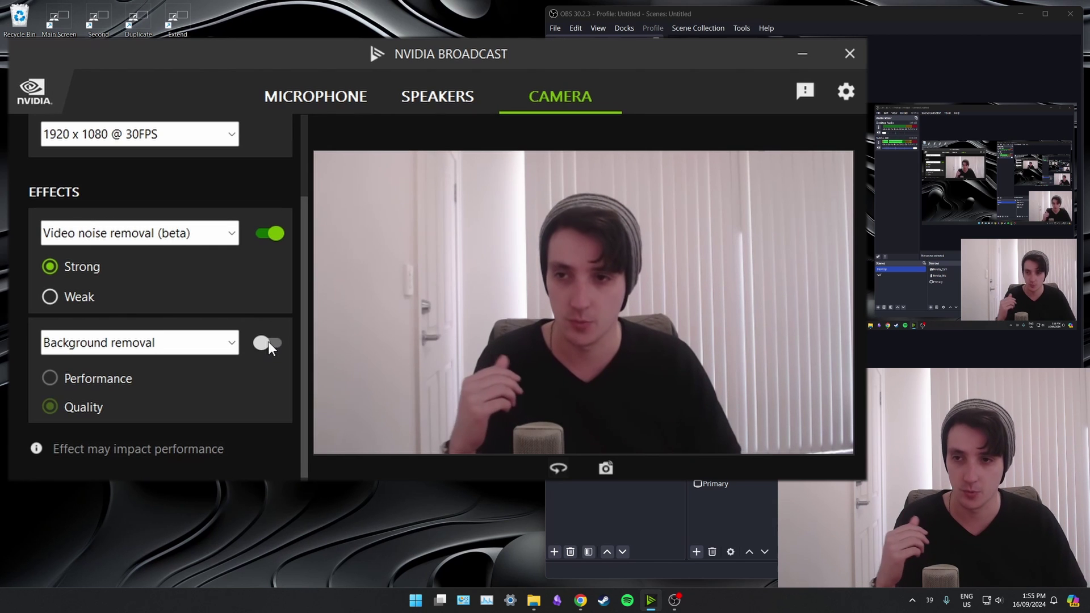
click(269, 342)
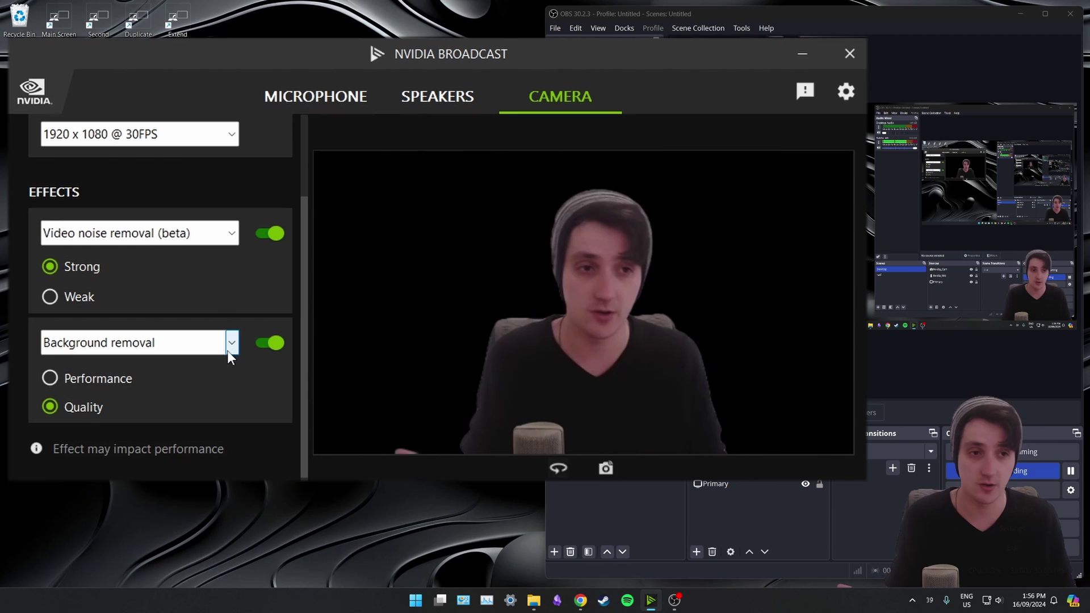
Switch the second camera effect to Background blur and compare its minimum strength with its maximum strength.
click(228, 348)
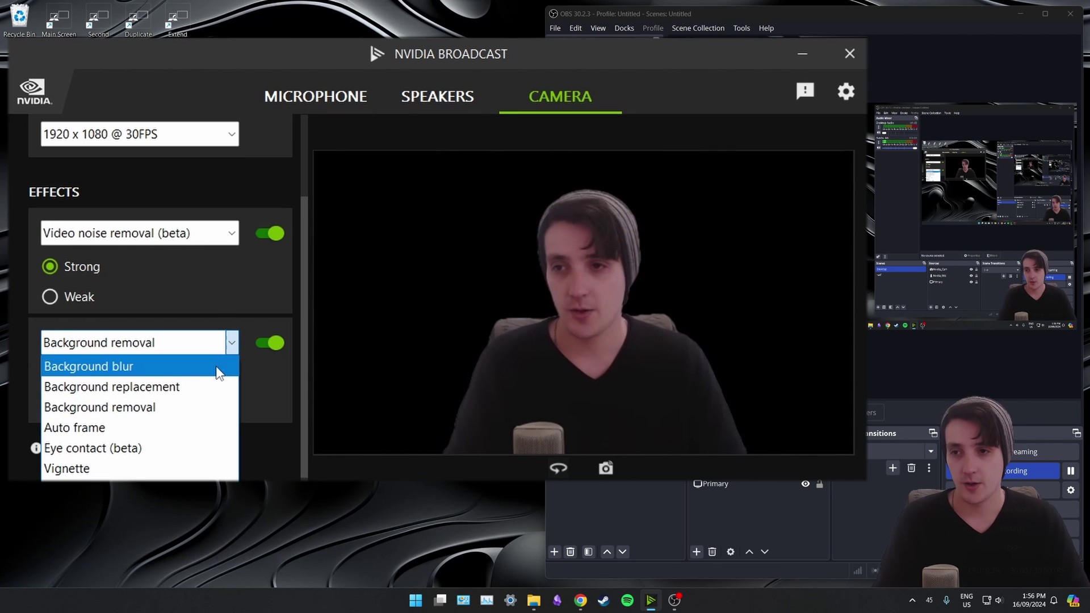
click(214, 372)
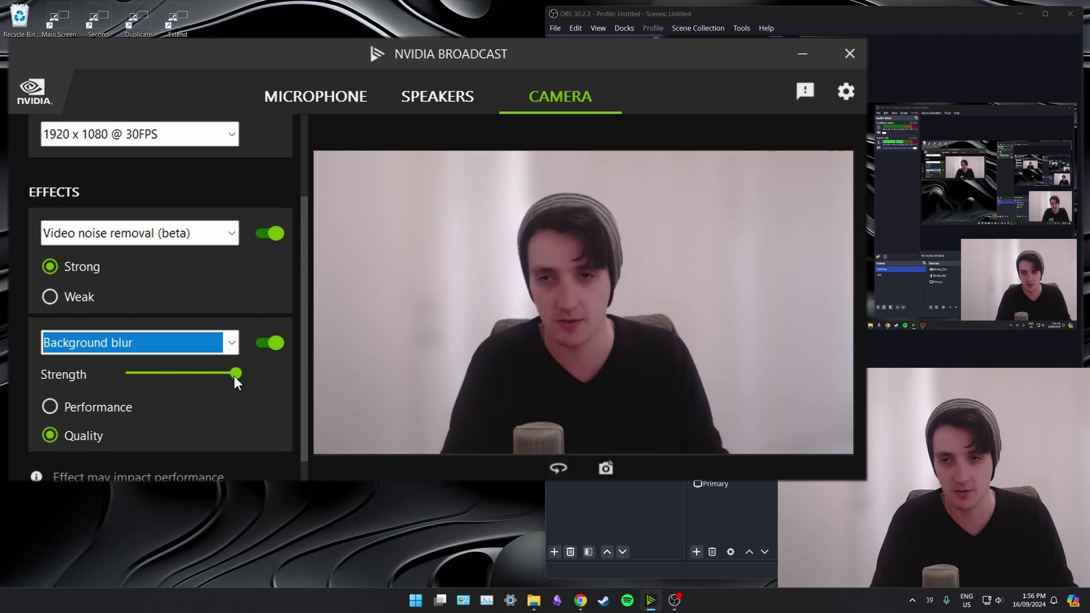
drag(234, 376, 139, 365)
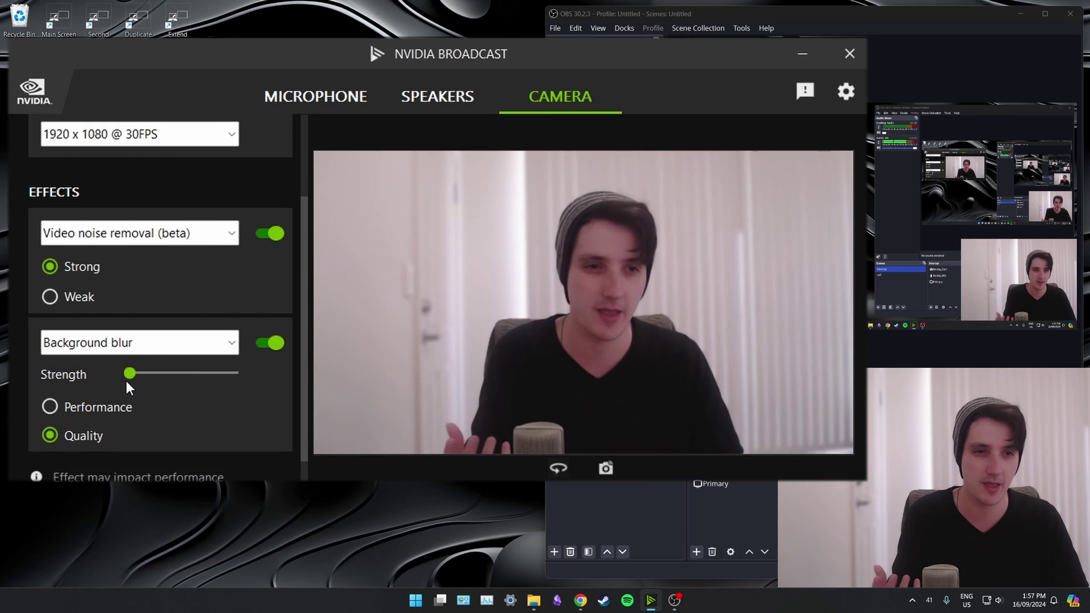
drag(129, 376, 256, 383)
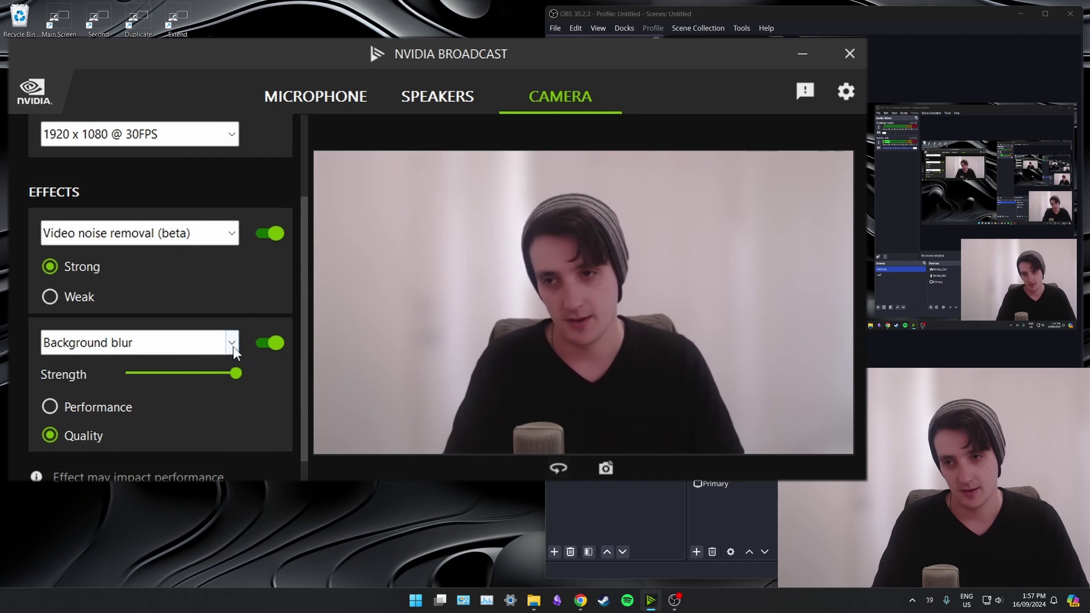
Try Background replacement as the second camera effect, and switch that effect to Auto frame at maximum zoom.
click(232, 343)
click(230, 384)
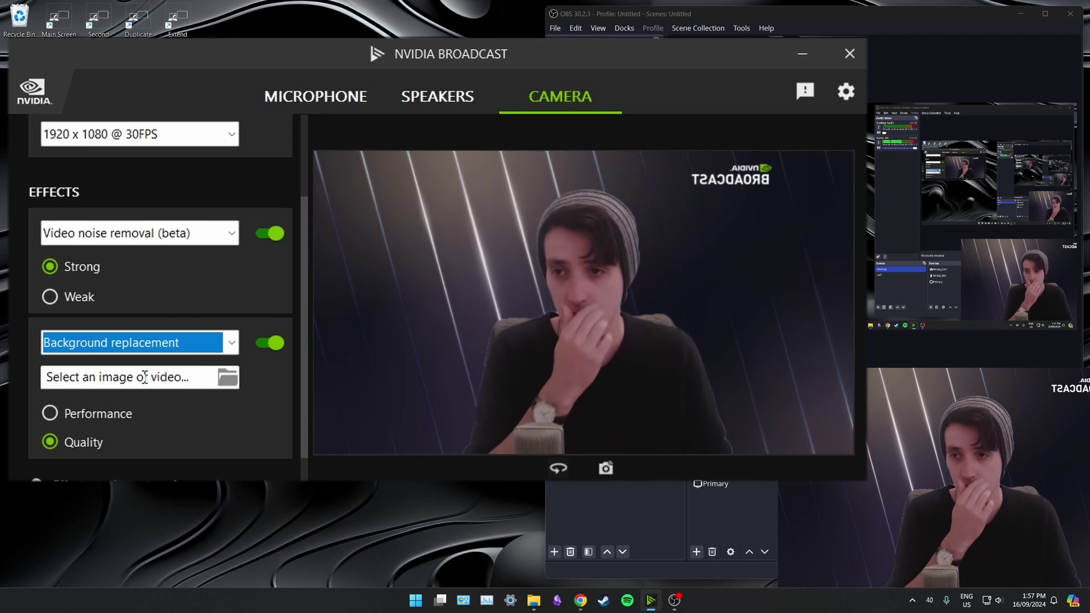
click(231, 345)
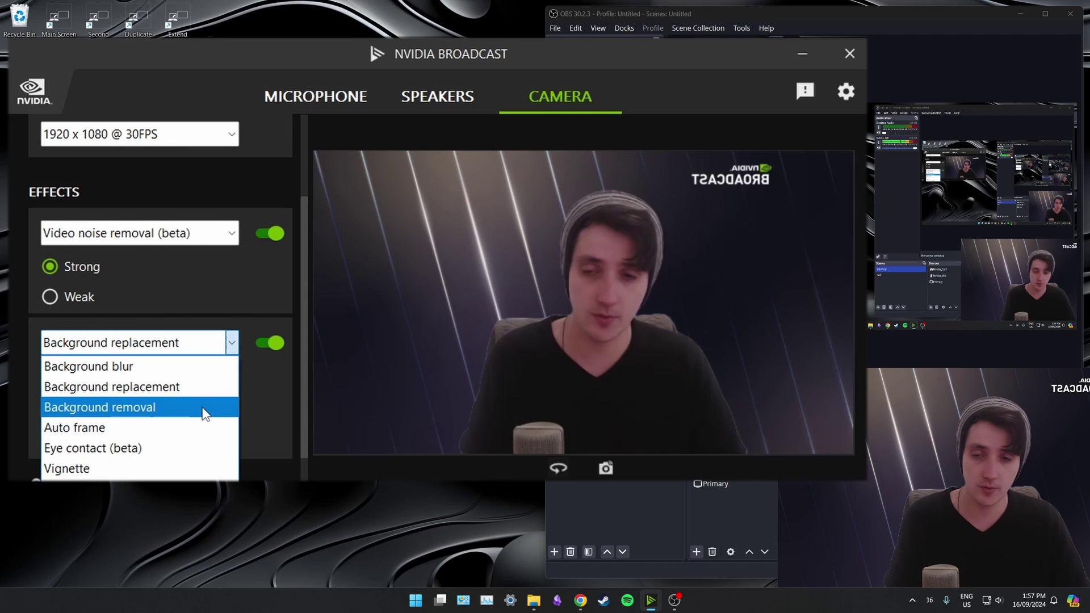
click(201, 426)
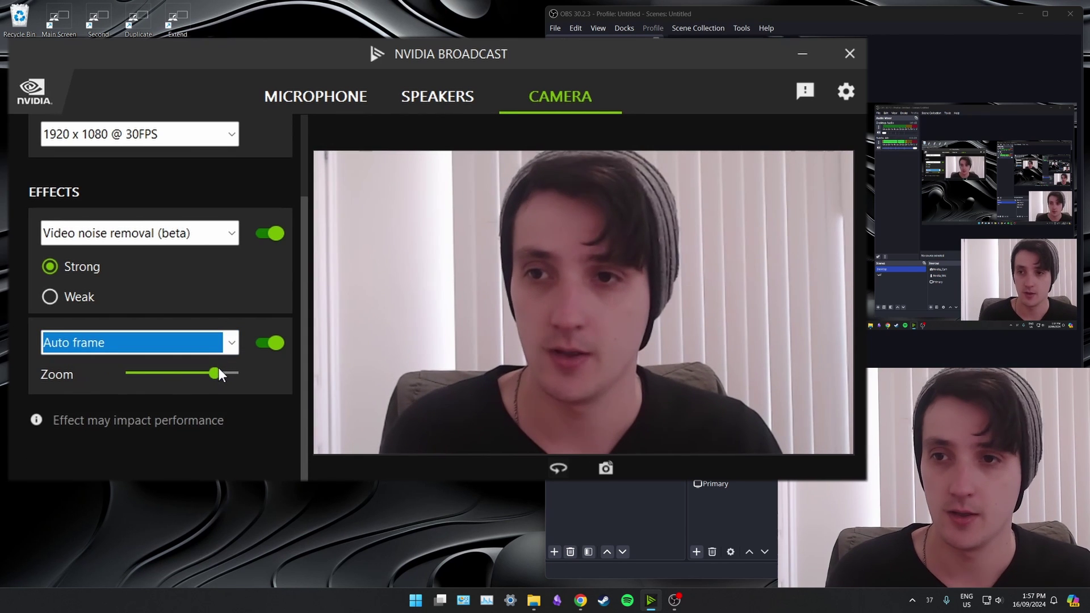
mouse_move(214, 373)
mouse_down()
mouse_move(173, 370)
mouse_move(241, 379)
mouse_move(206, 376)
mouse_move(220, 372)
mouse_up()
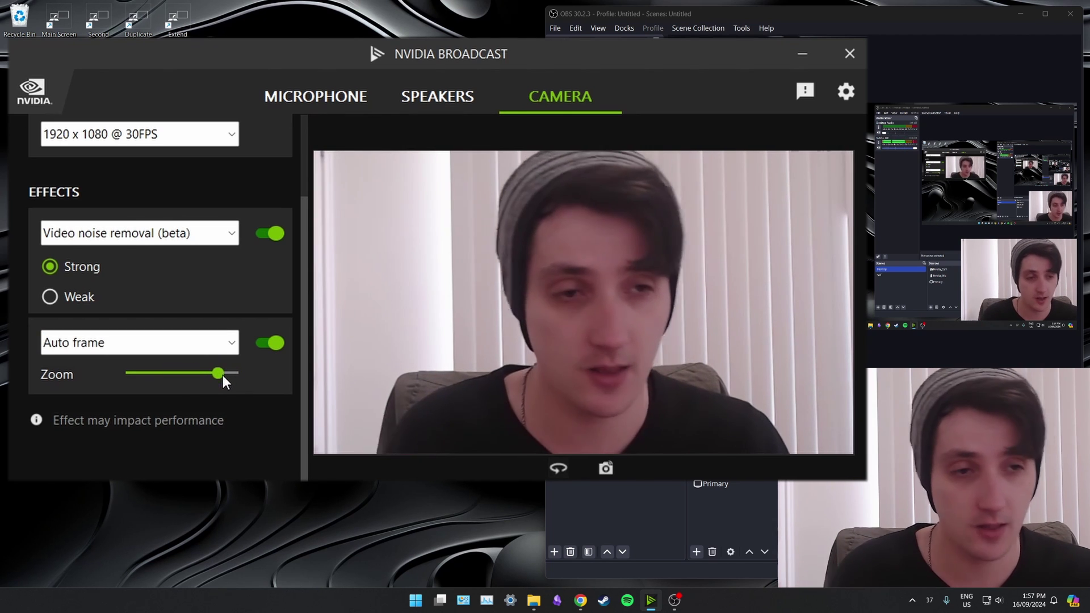
drag(221, 371, 237, 370)
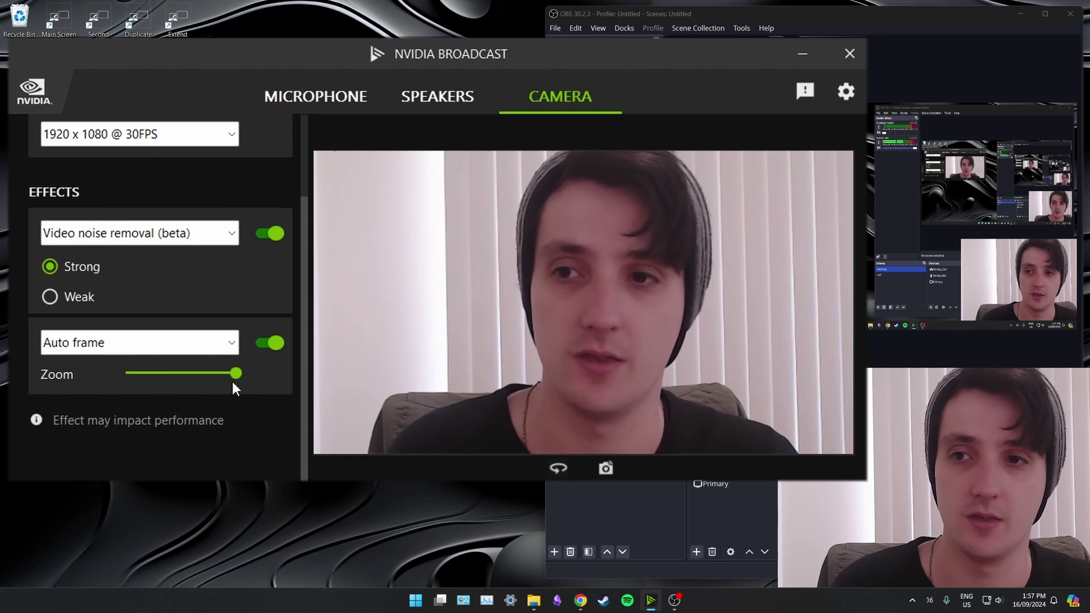
Try Background replacement and Background removal as the first camera effect, and return it to Video noise removal (beta).
scroll(262, 408, up, 1)
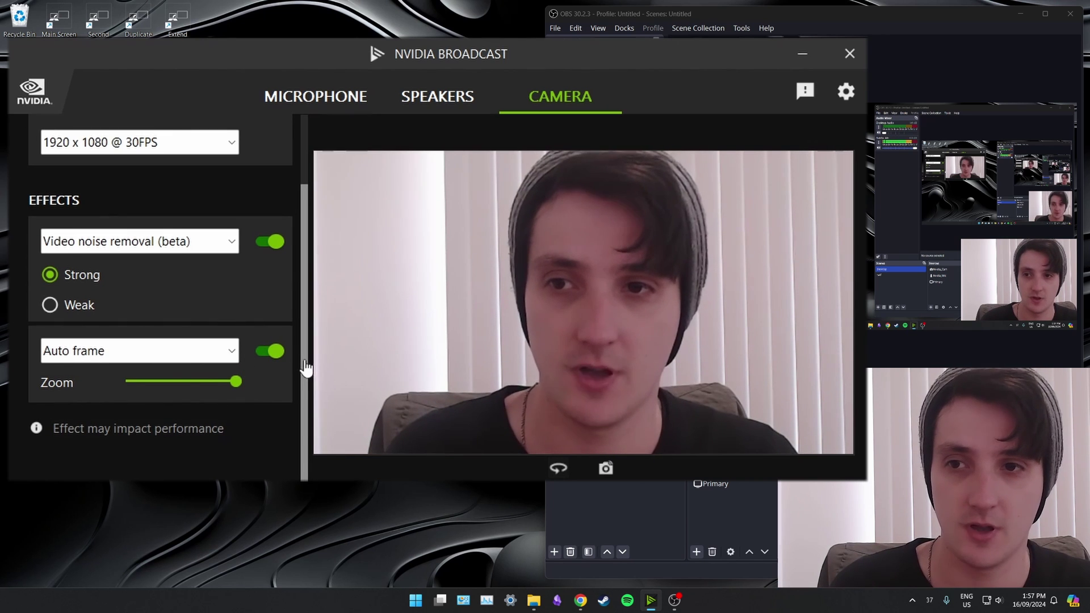
scroll(307, 310, up, 3)
click(236, 307)
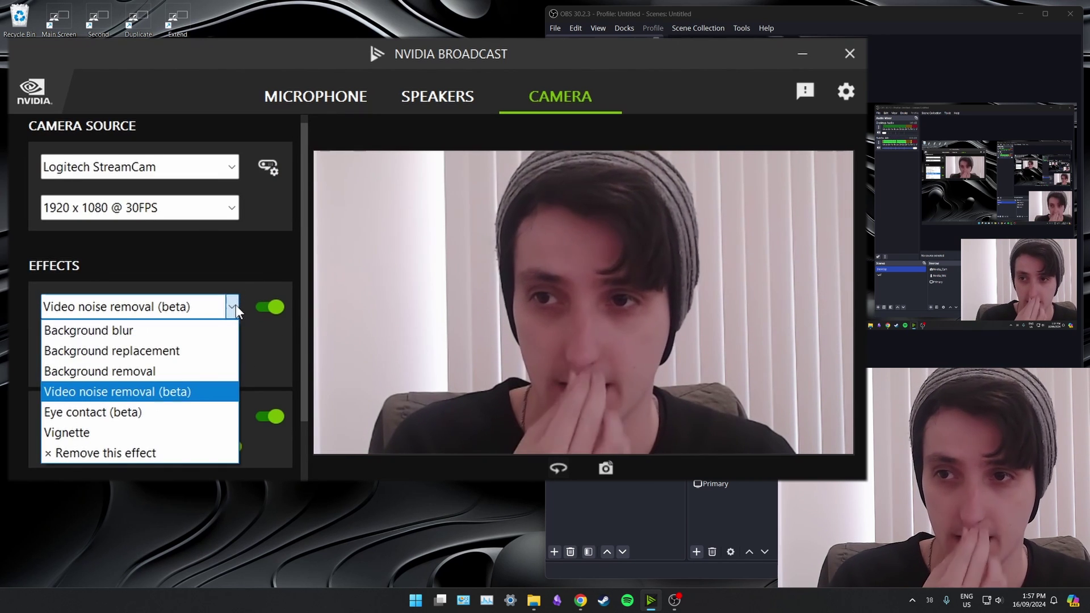
click(222, 348)
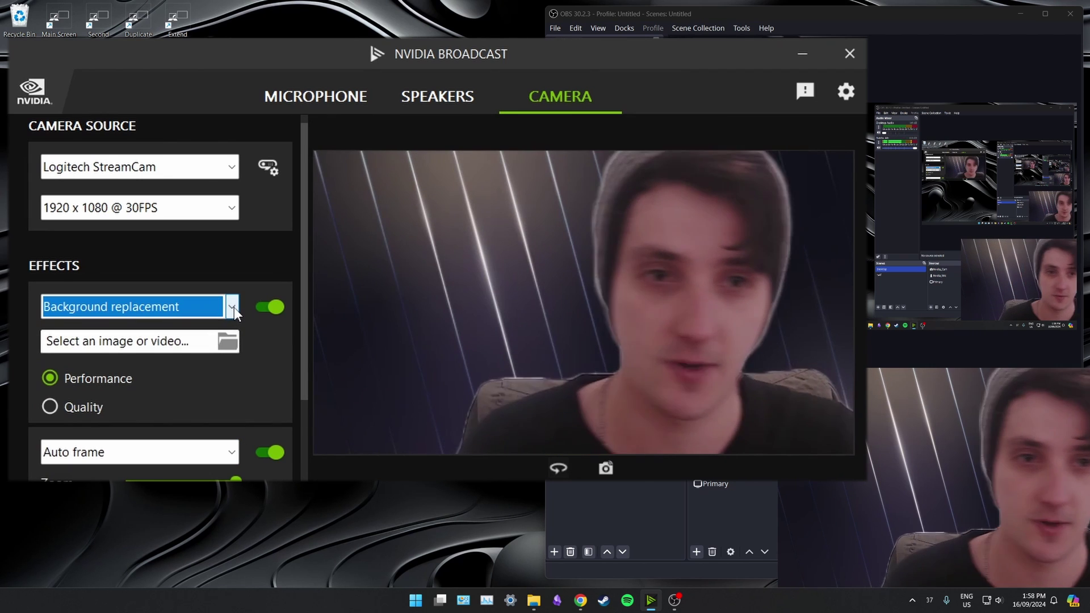
click(236, 308)
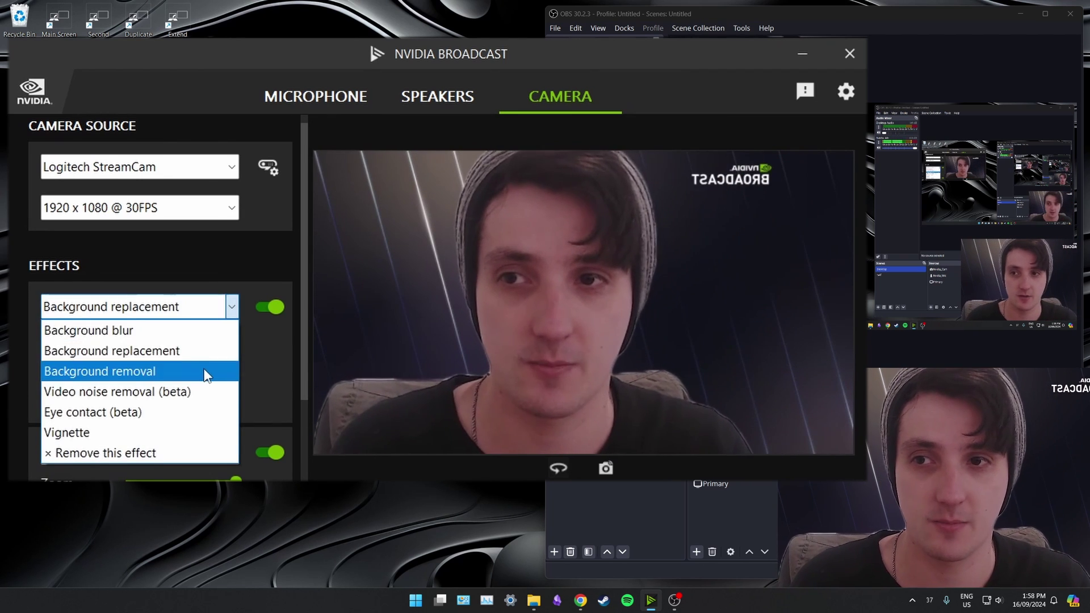
click(206, 373)
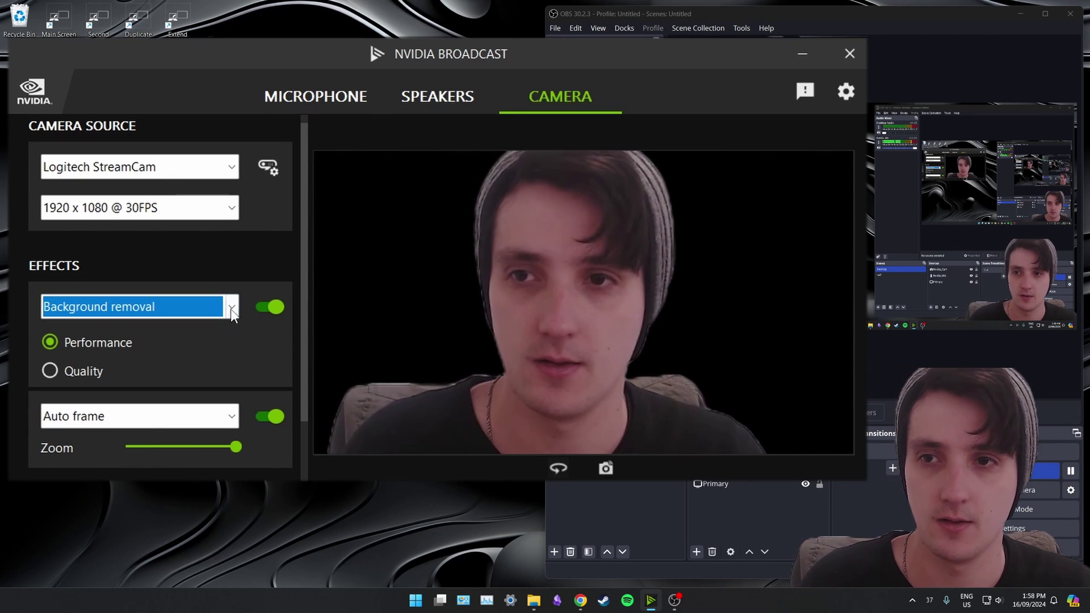
click(230, 308)
click(206, 386)
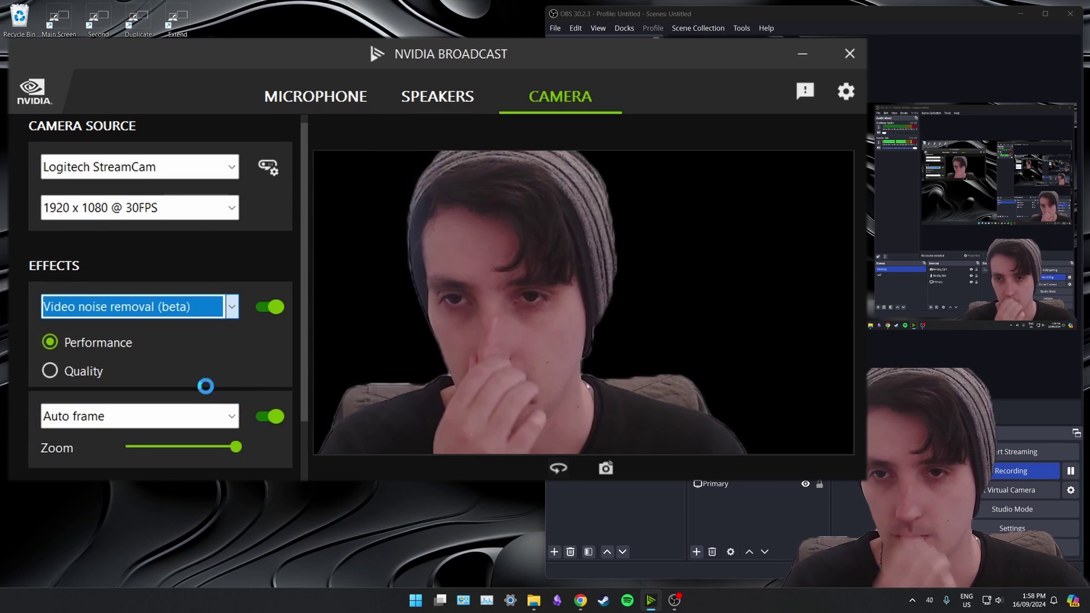
Reduce the Auto frame zoom, and switch the second camera effect to Eye contact (beta).
scroll(270, 339, down, 1)
drag(235, 439, 189, 438)
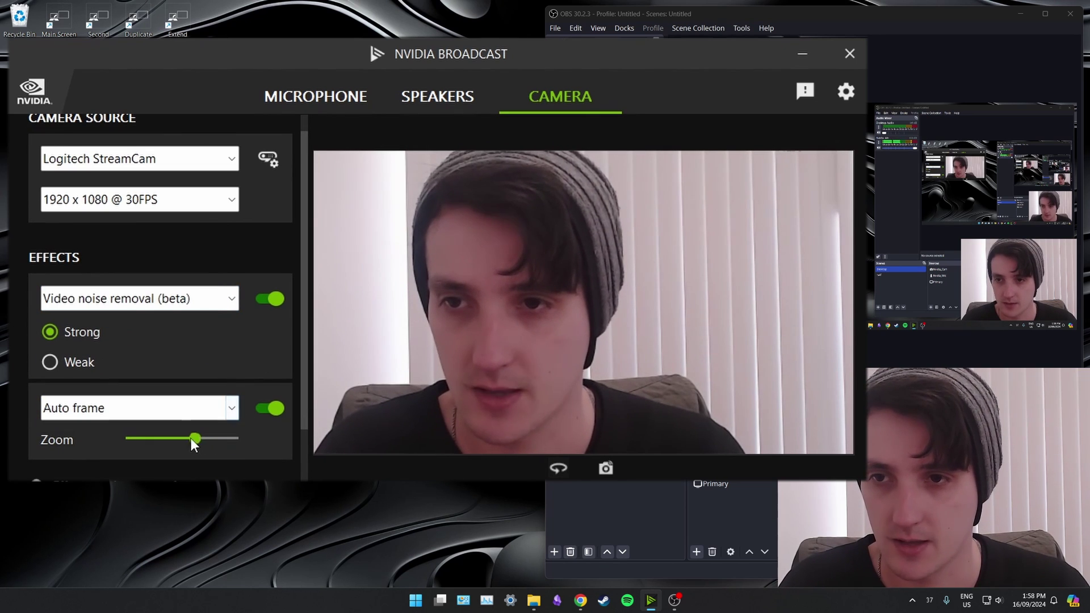
click(235, 410)
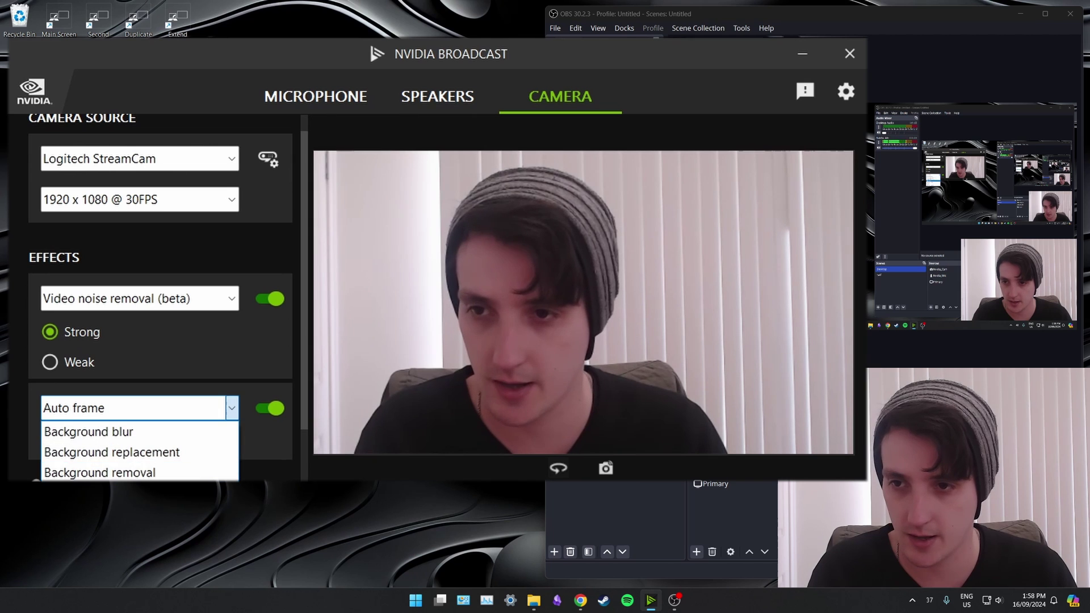
click(142, 474)
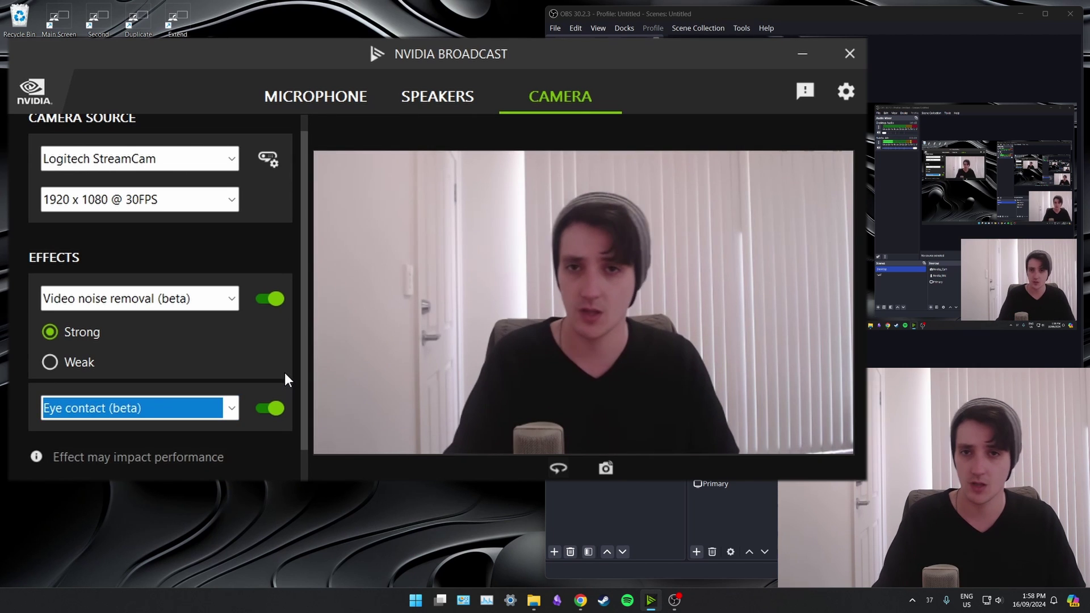
Try Vignette as the second camera effect, comparing maximum strength with a strength of about one third.
scroll(285, 372, down, 1)
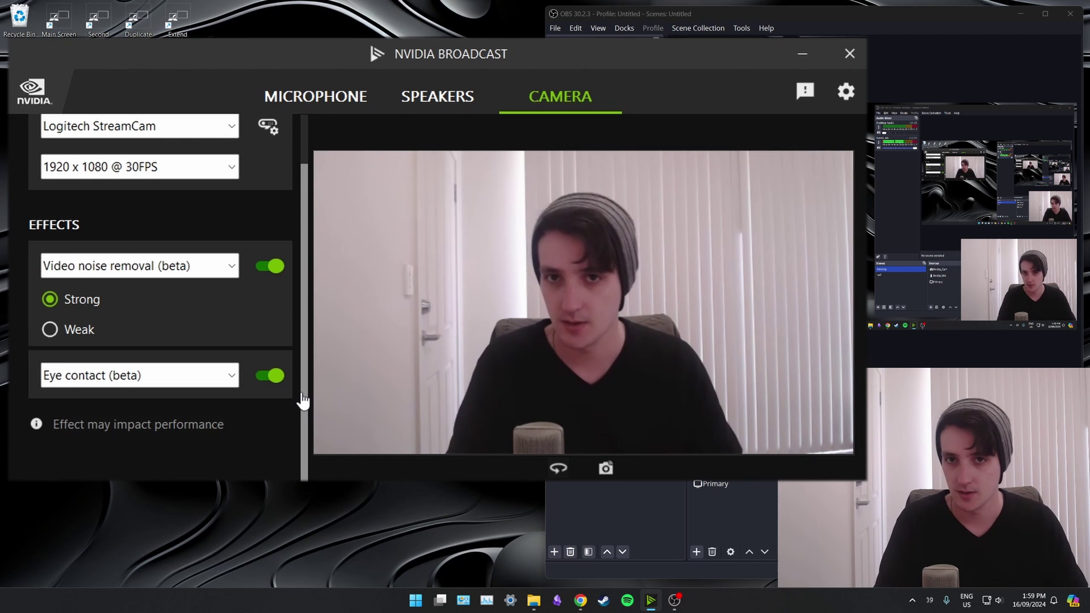
click(234, 376)
scroll(139, 438, up, 2)
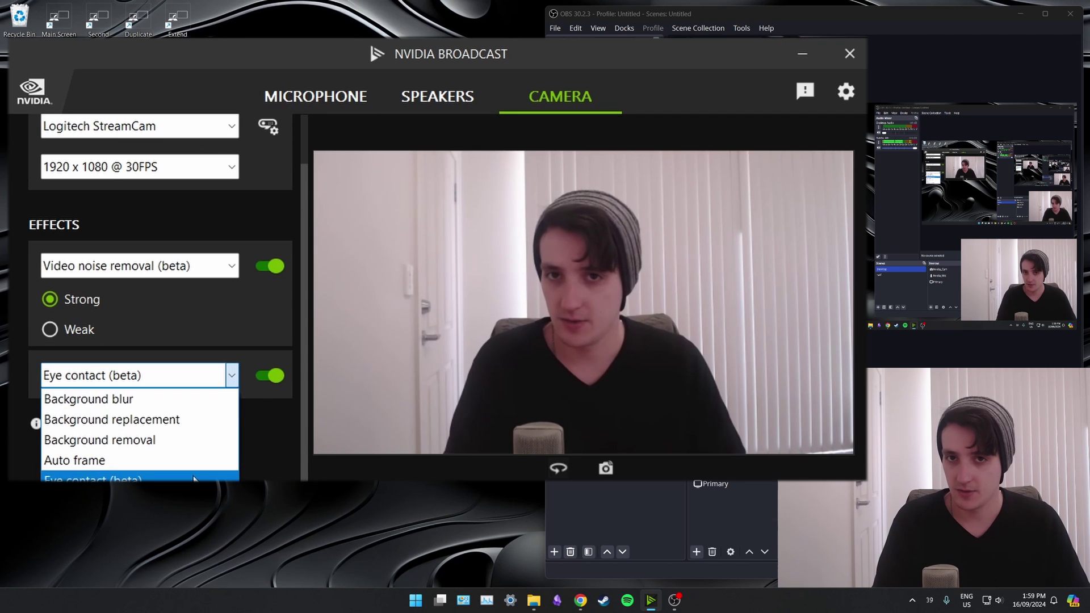
click(139, 461)
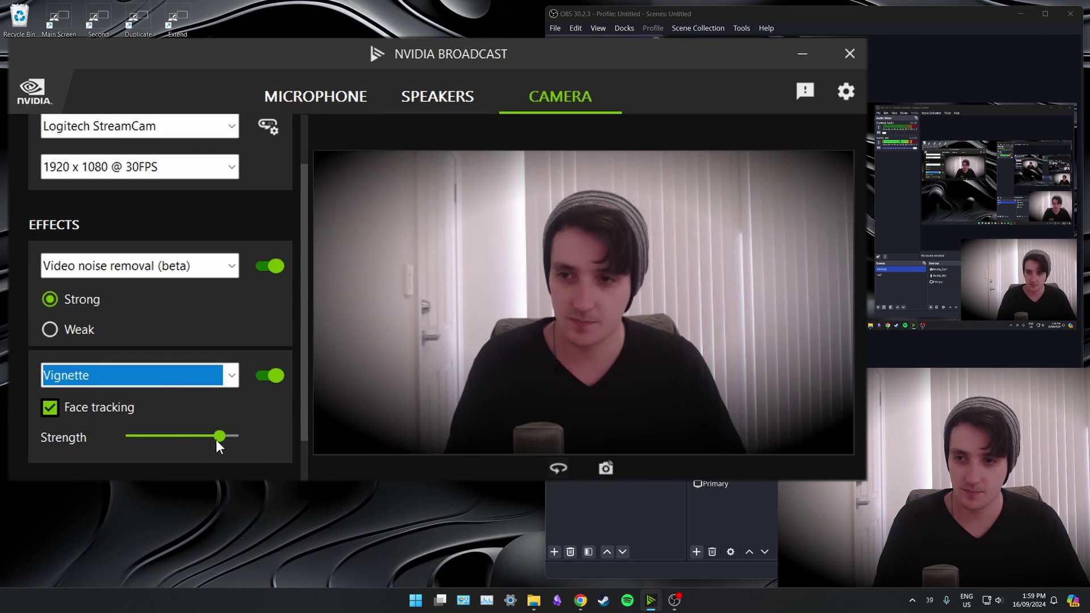
drag(215, 440, 269, 427)
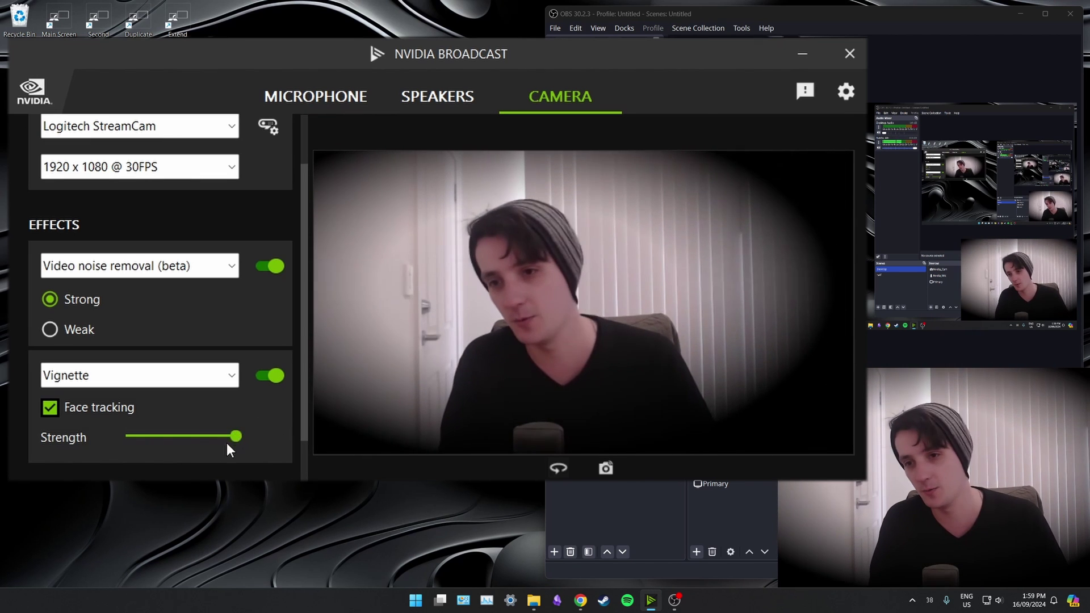
drag(232, 437, 166, 441)
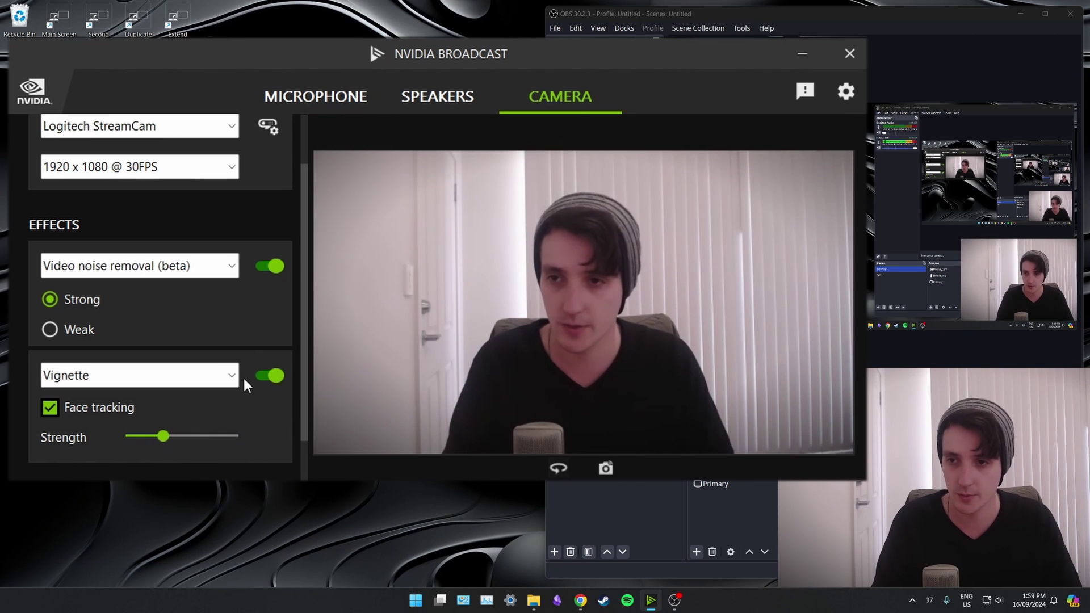
Switch the second camera effect to Background removal and view its Performance and Quality options.
click(235, 377)
click(208, 438)
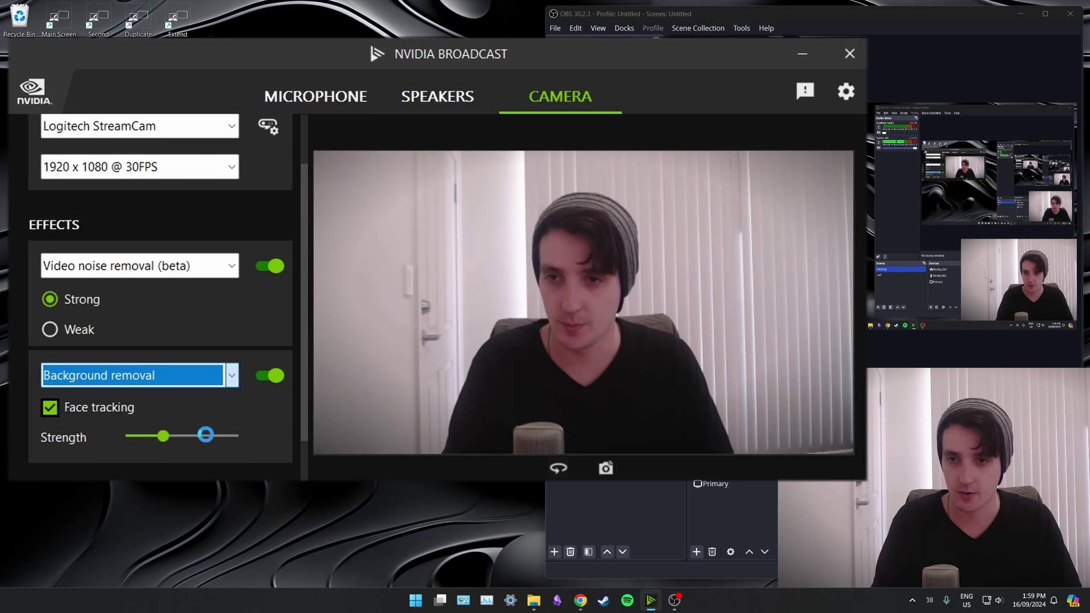
scroll(307, 381, down, 1)
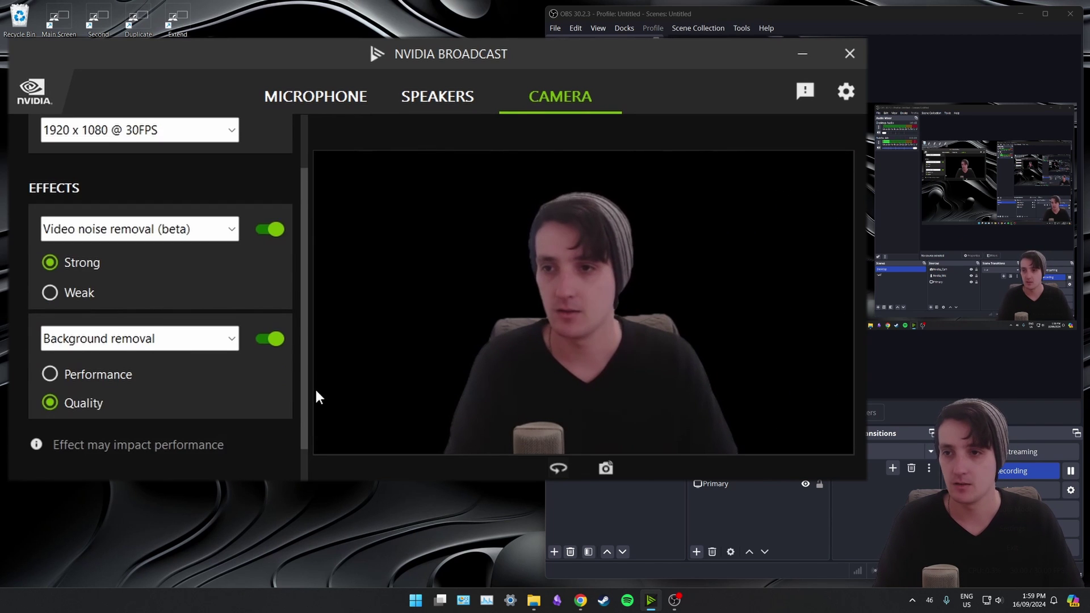
scroll(316, 397, up, 2)
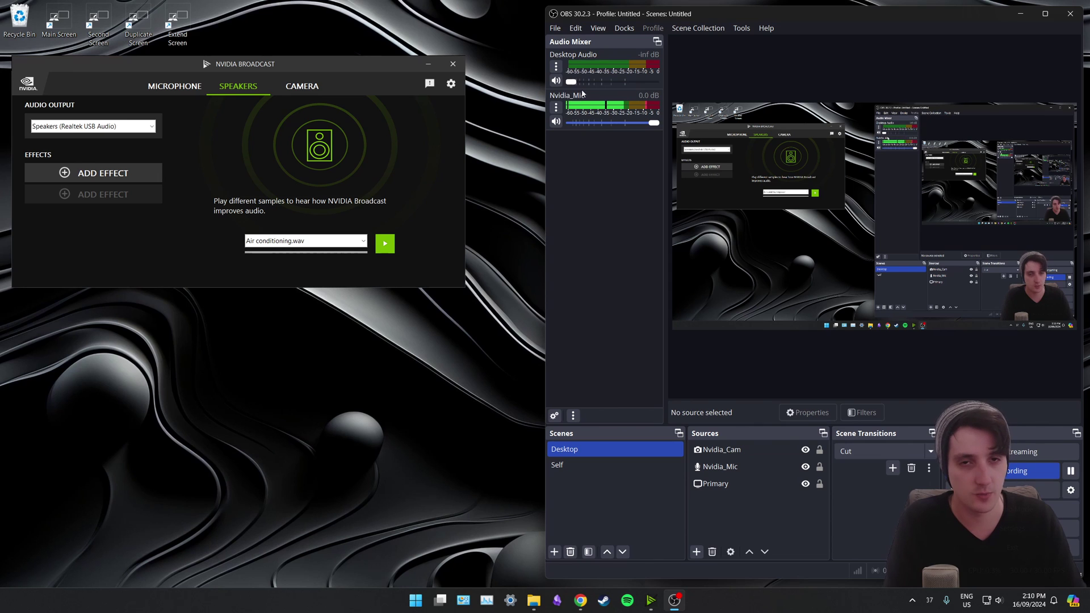
In OBS, review the device choices in the Nvidia_Mic source's properties and close them without changing the device.
click(721, 449)
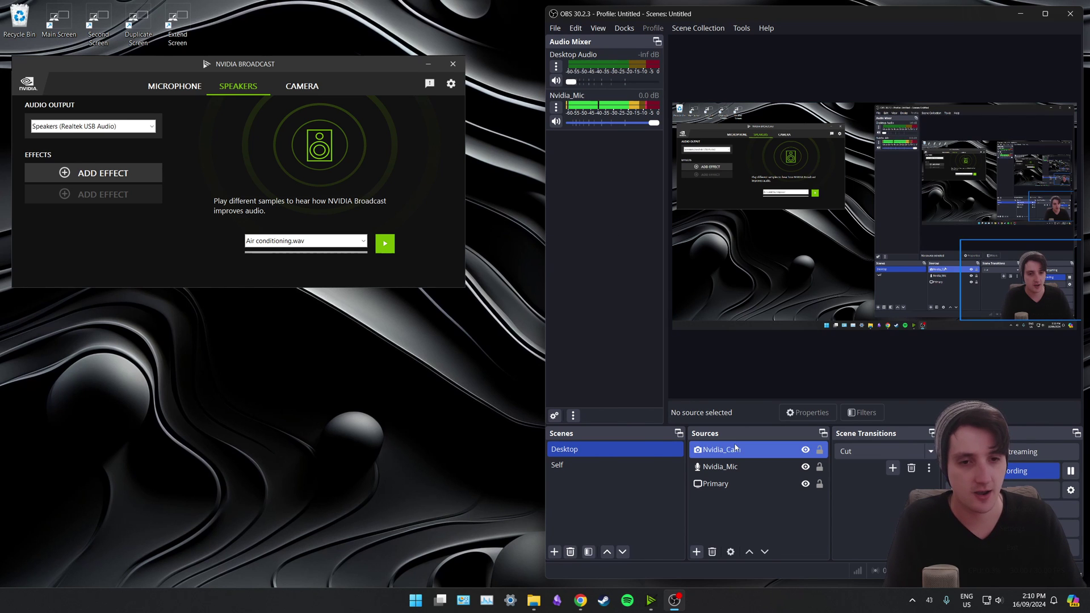
click(720, 466)
ctrl+click(741, 447)
click(759, 461)
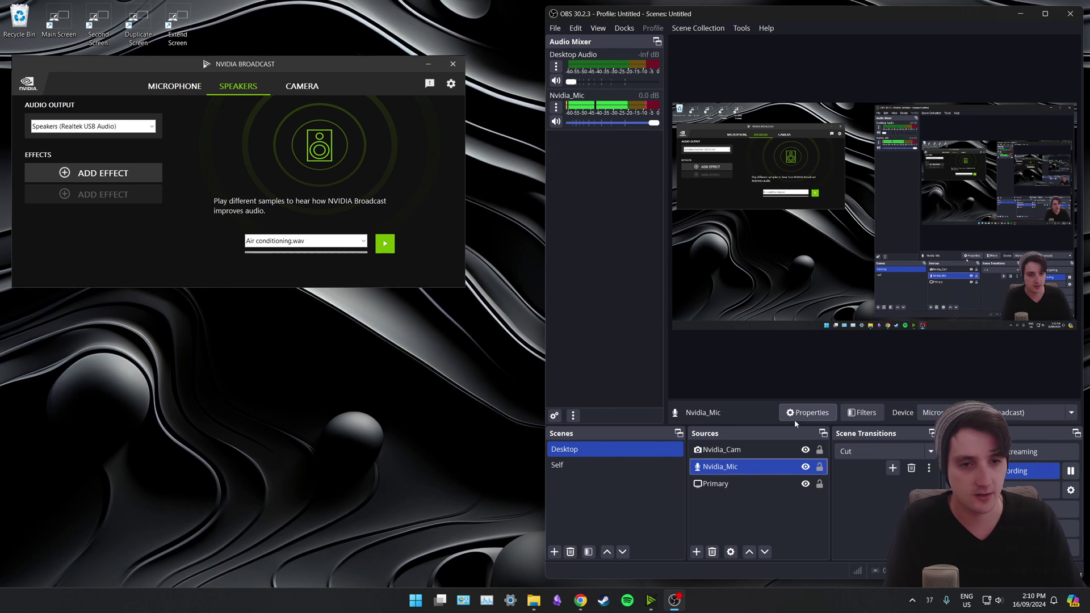
click(807, 412)
drag(779, 144, 506, 149)
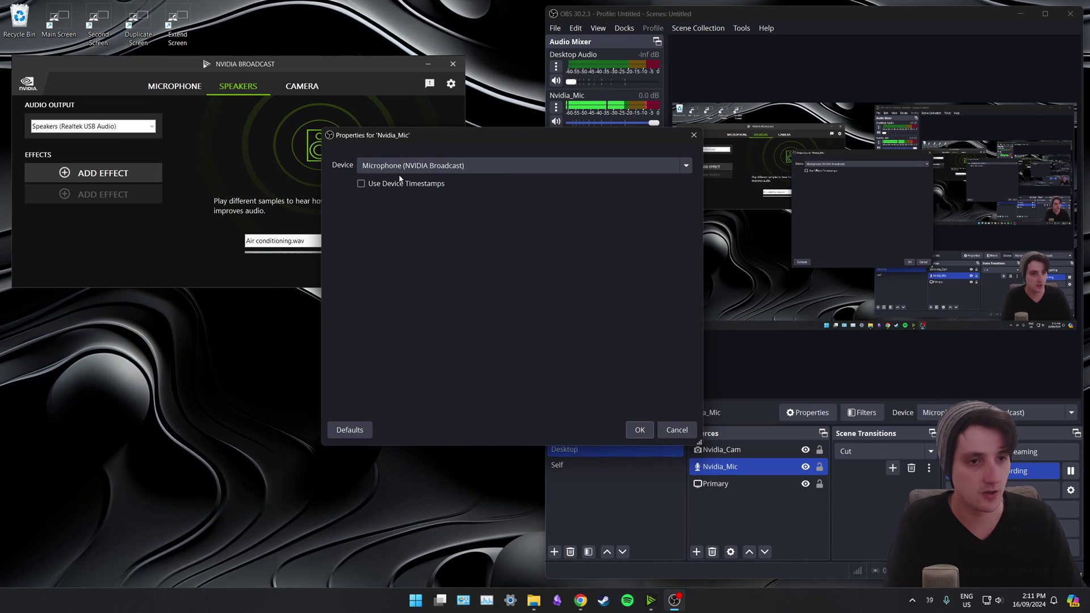
click(686, 168)
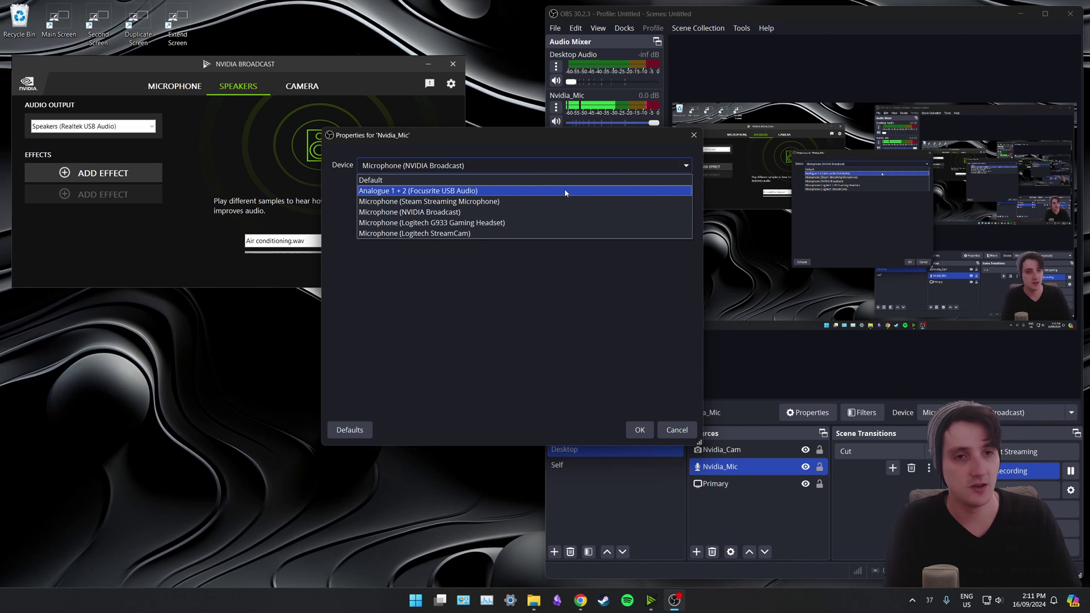
click(673, 429)
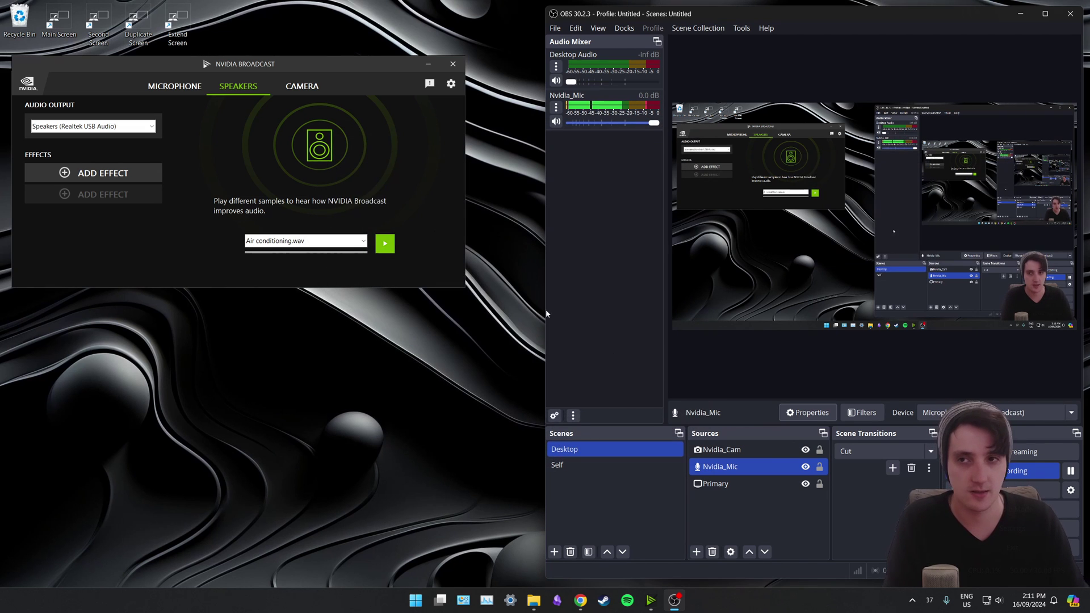
Compare the microphone source and effects in NVIDIA Broadcast with the device set in the OBS Nvidia_Mic source's properties.
click(185, 91)
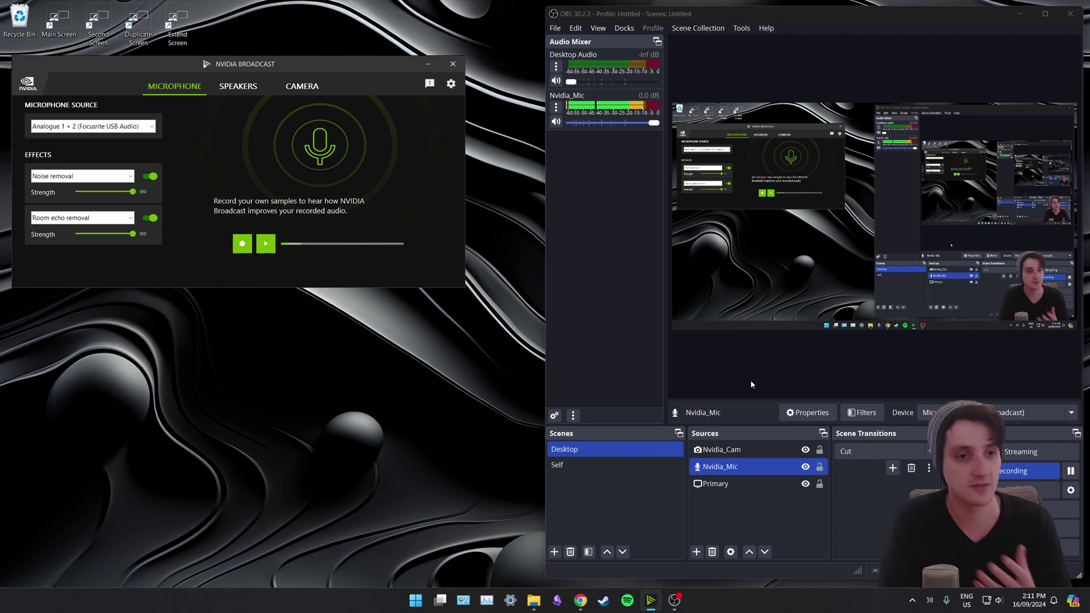
double_click(769, 467)
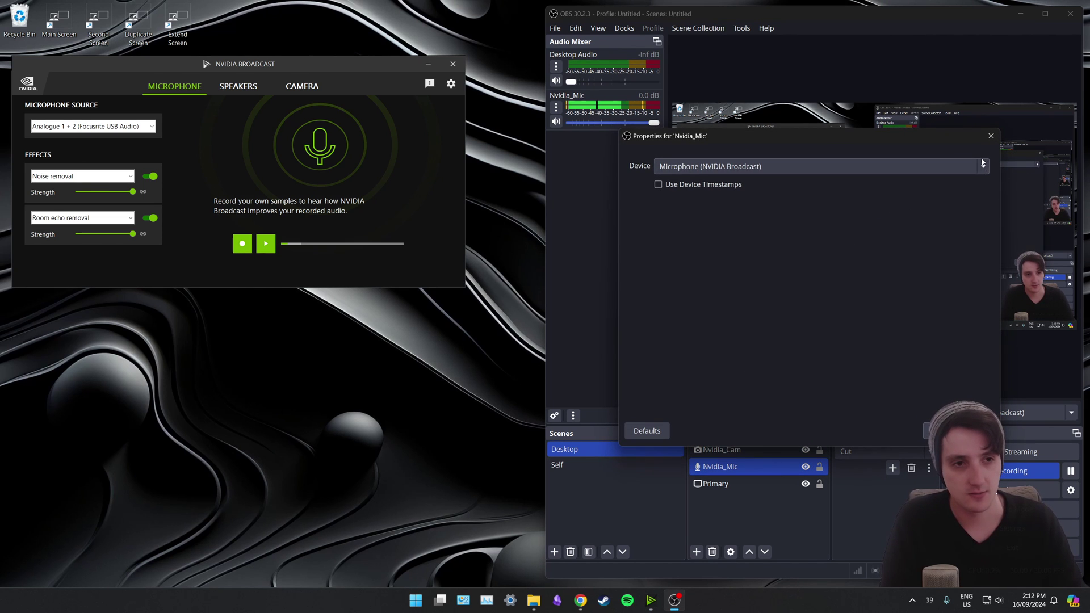
click(990, 136)
mouse_move(357, 65)
mouse_down()
mouse_move(406, 102)
mouse_move(371, 70)
mouse_up()
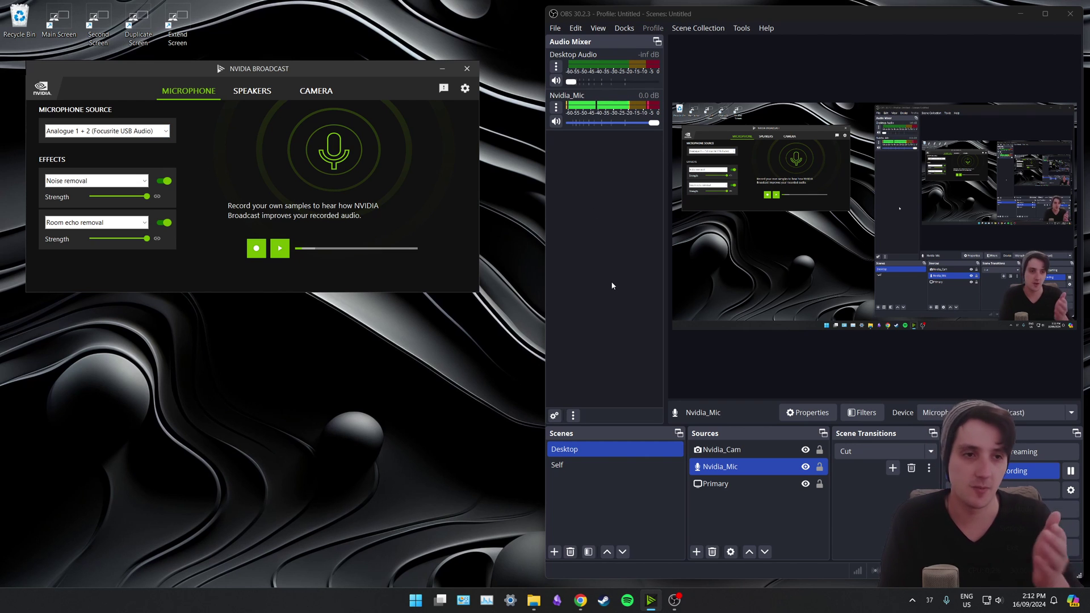
Review the device choices in the OBS Nvidia_Cam source's properties, keeping Camera (NVIDIA Broadcast) selected.
ctrl+click(721, 450)
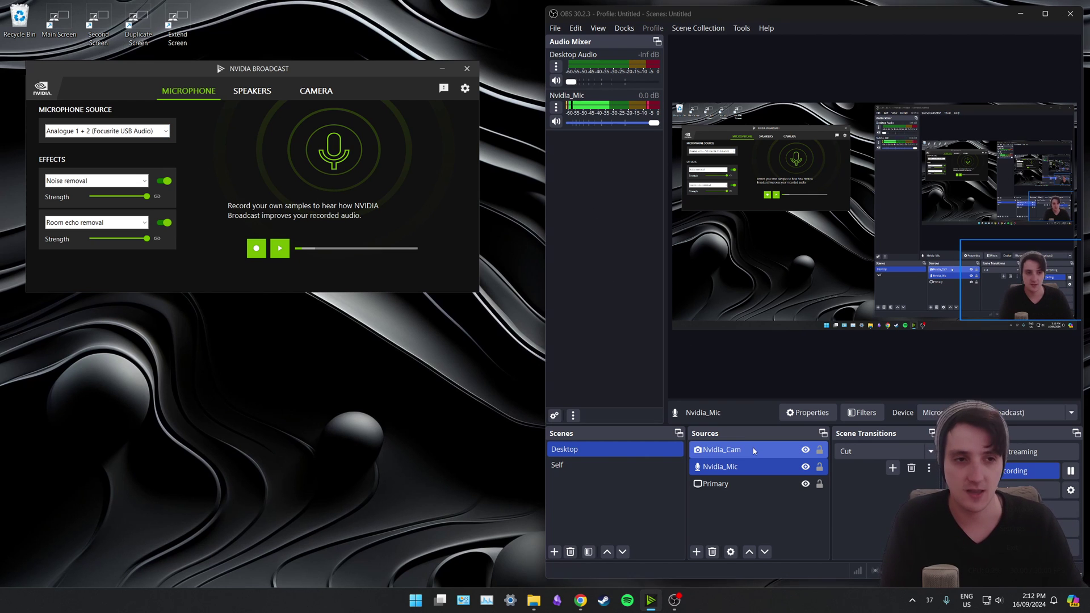
click(721, 449)
ctrl+click(698, 467)
click(740, 451)
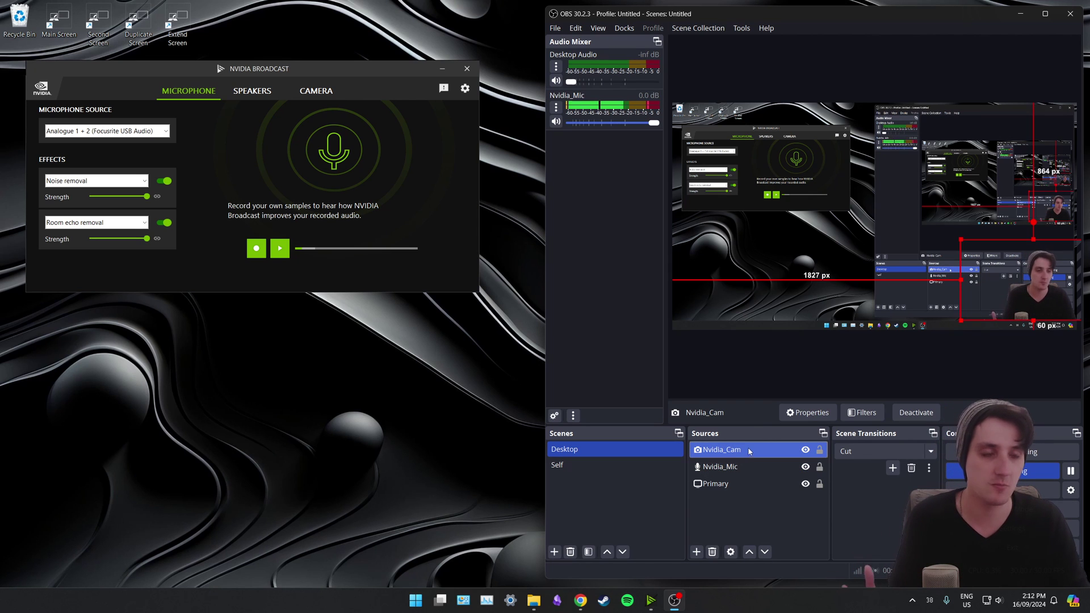
click(793, 414)
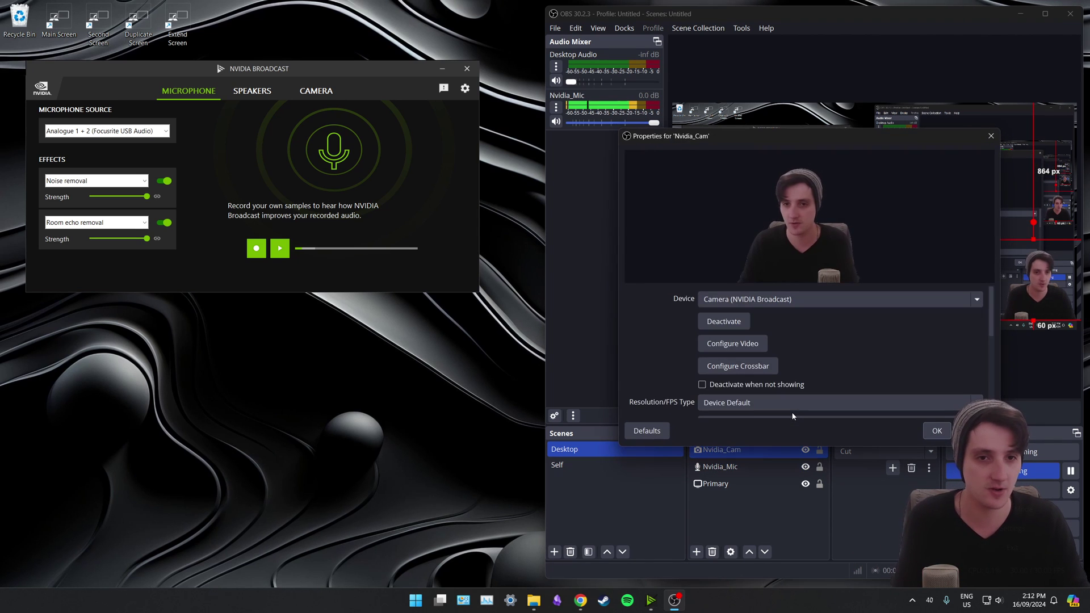
click(973, 301)
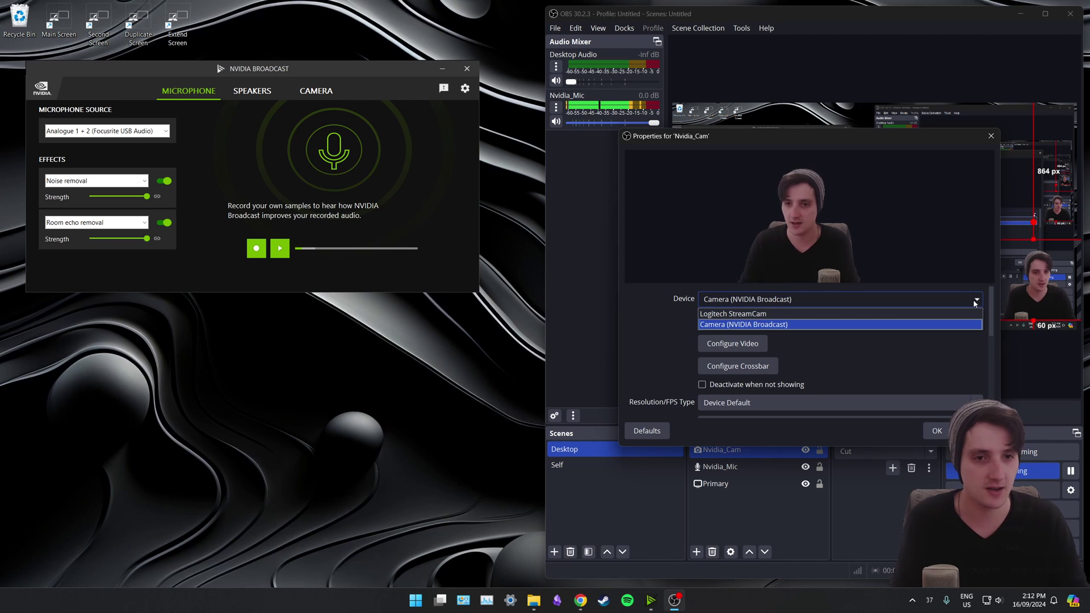
click(974, 302)
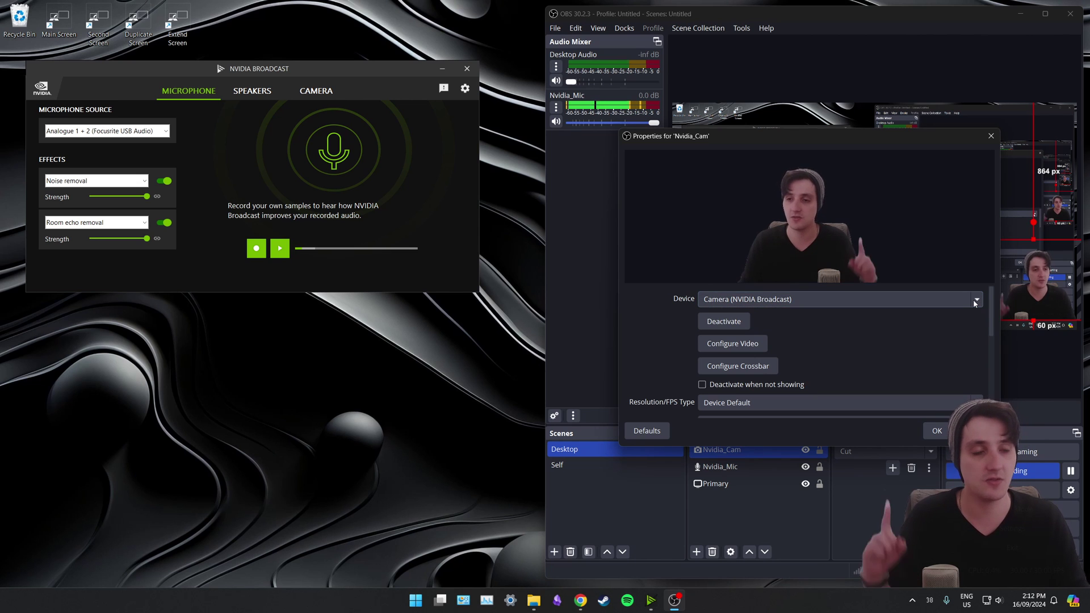
View the NVIDIA Broadcast camera settings, close the Nvidia_Cam properties, and inspect the Logitech StreamCam's image adjustment properties.
click(317, 91)
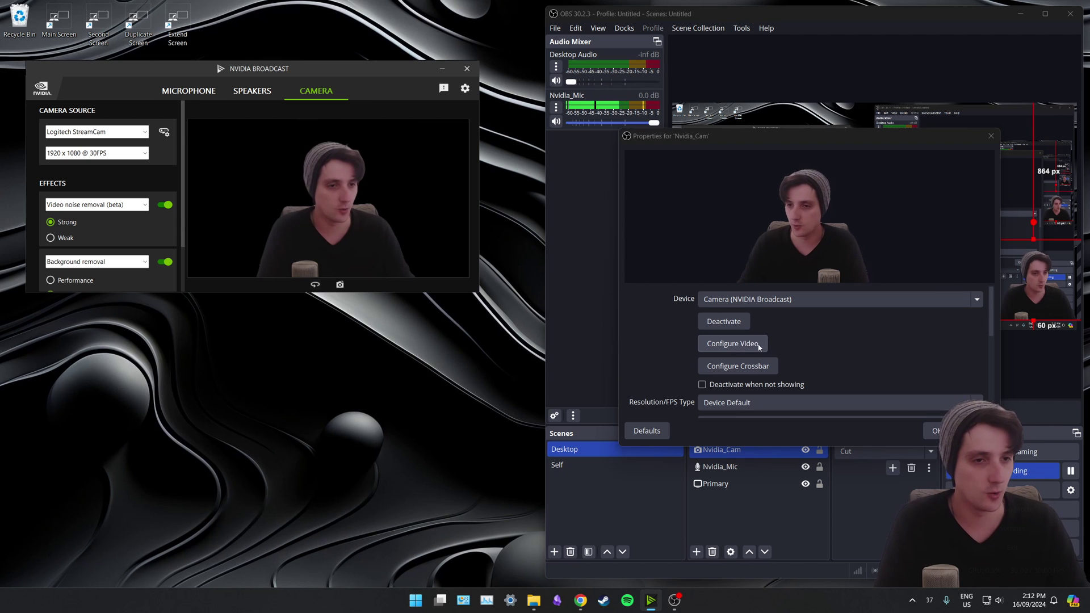
click(989, 137)
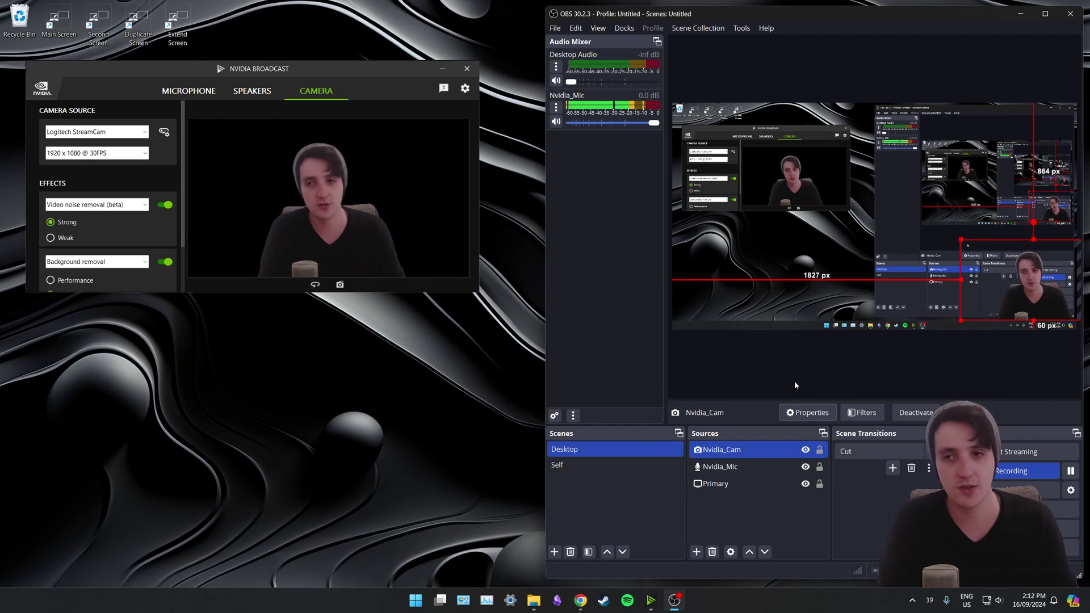
click(164, 132)
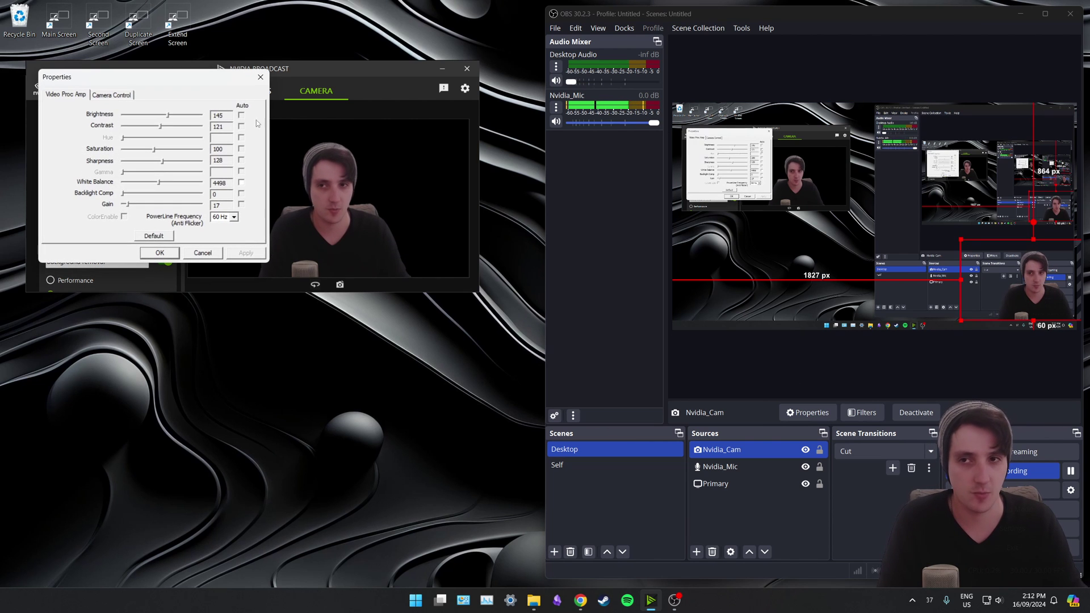
click(261, 78)
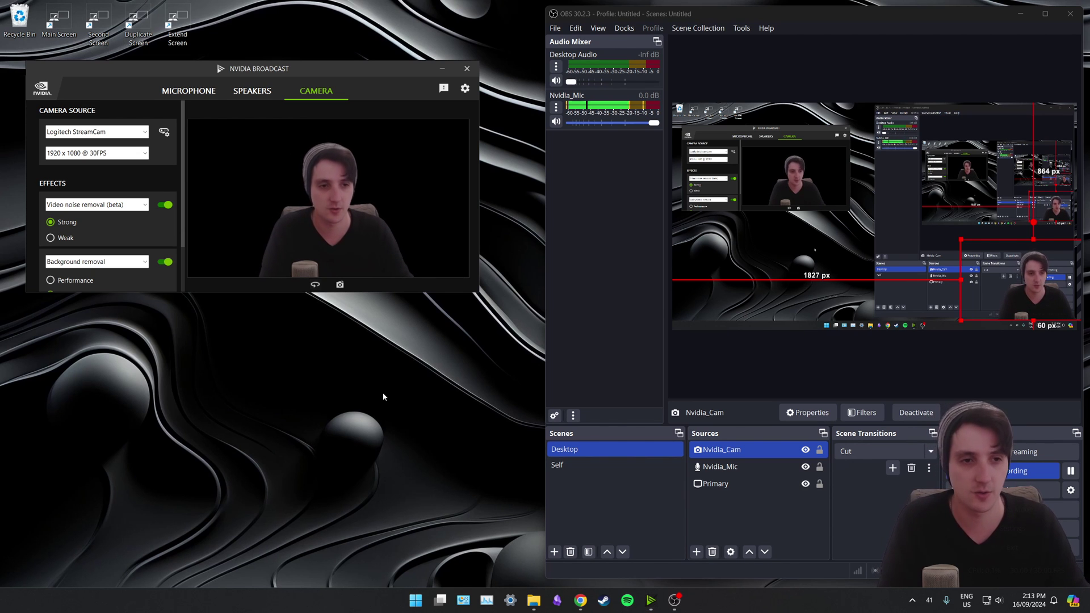
click(774, 357)
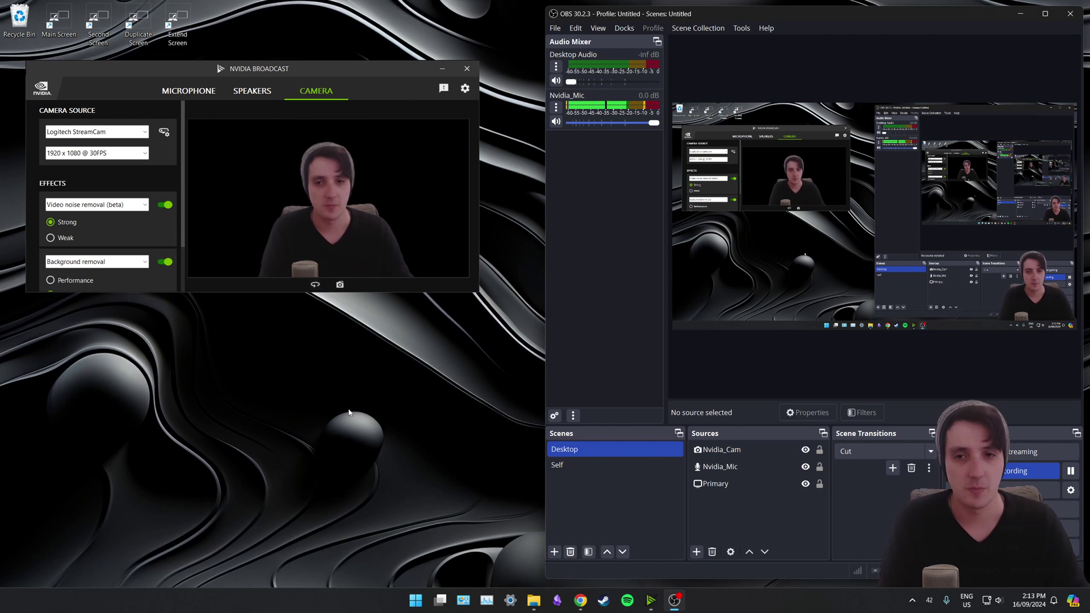